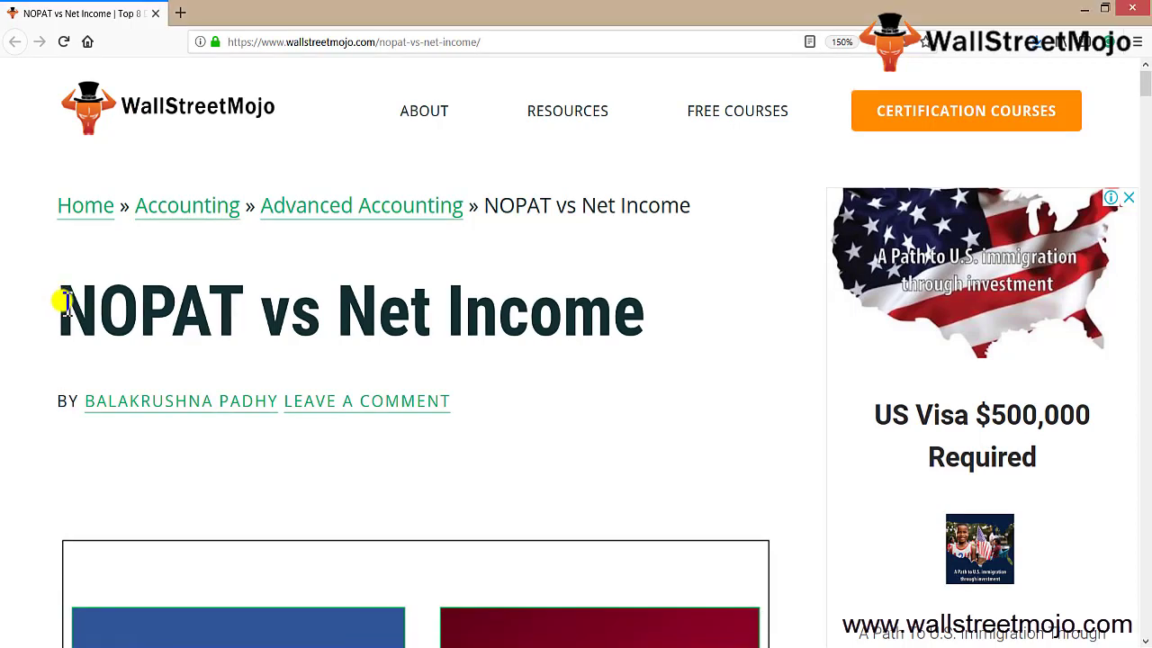
Step: Highlight the NOPAT vs Net Income article's title and look over the opening part of the page
left_click_drag(58, 301, 653, 355)
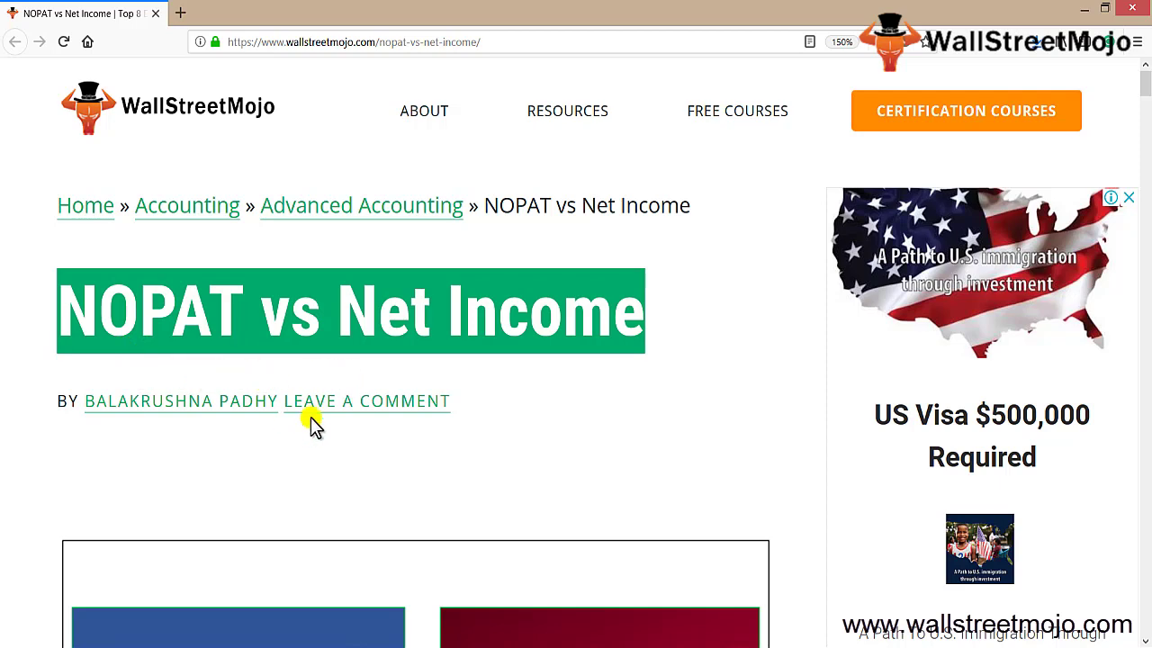
left_click(415, 435)
scroll(415, 436, "down", 4)
scroll(416, 440, "up", 1)
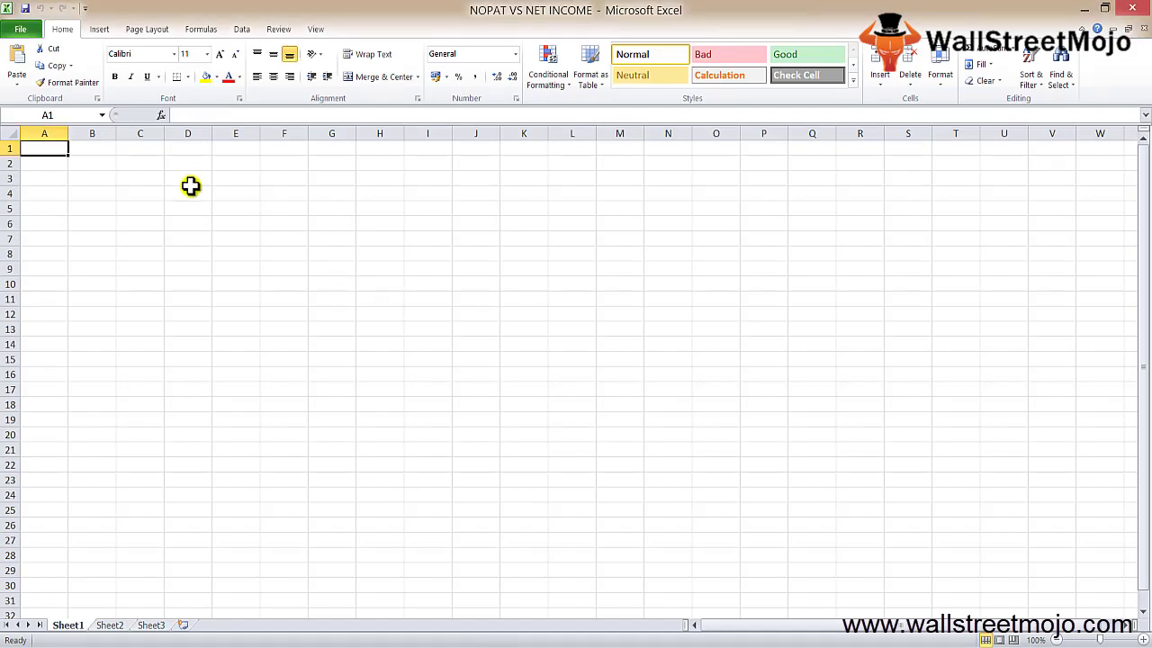
Step: Switch to the Excel workbook and enter the comparison headings NI in D4 and NOPAT in E4
left_click(190, 189)
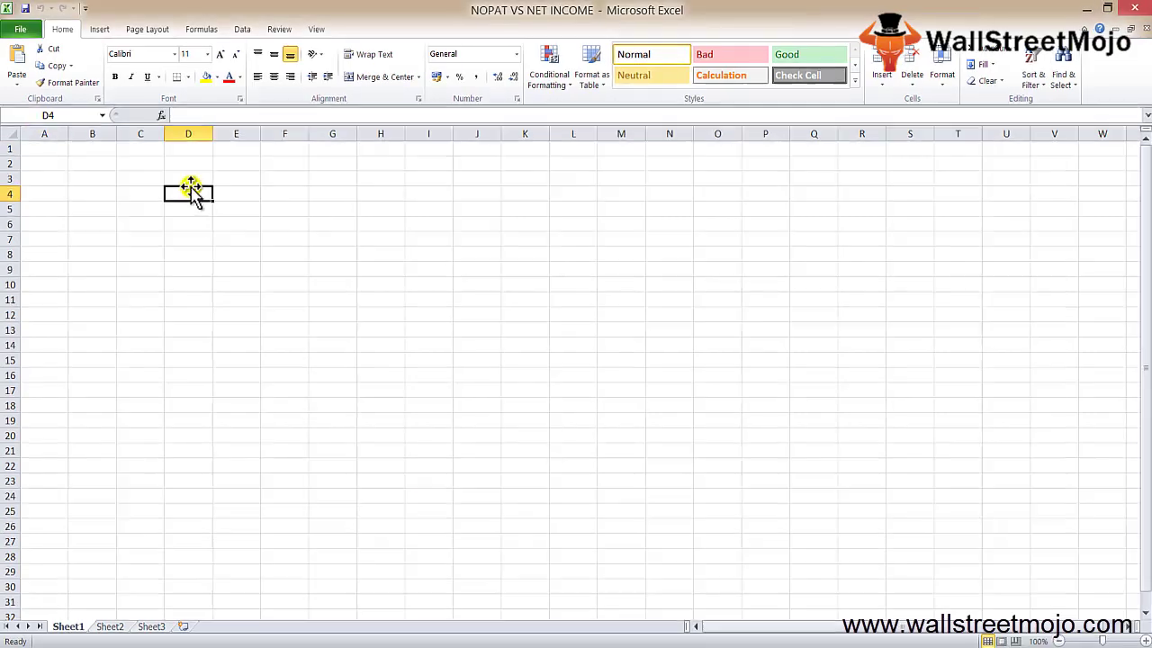
type("ni")
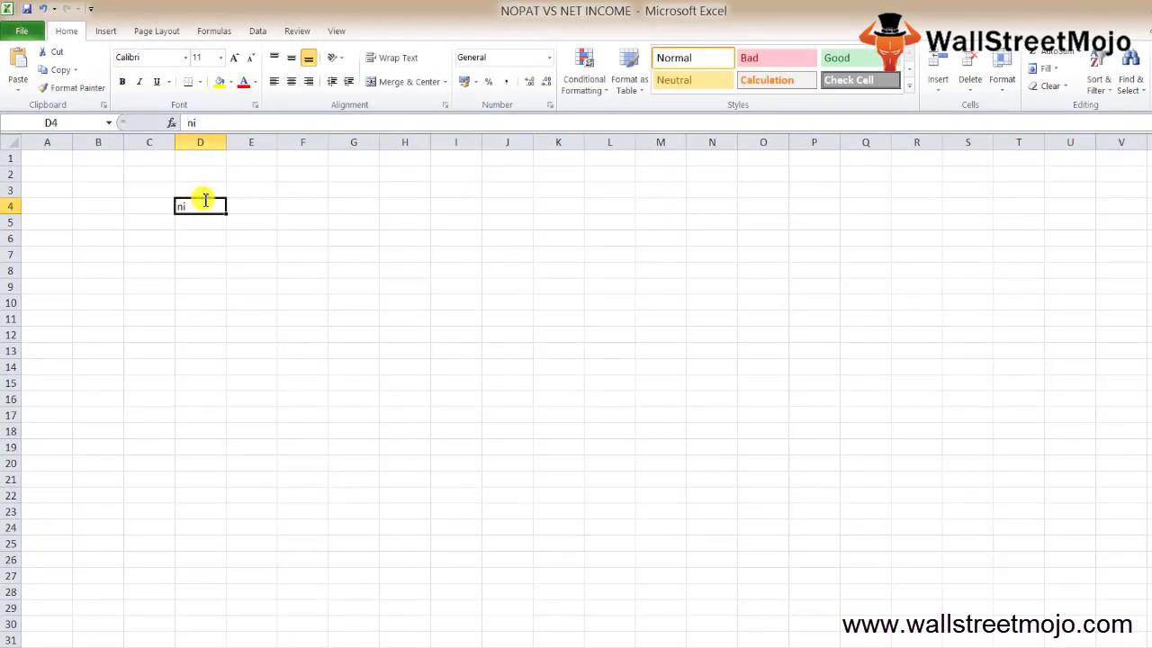
key("BackSpace")
key("BackSpace")
type("NI")
key("Return")
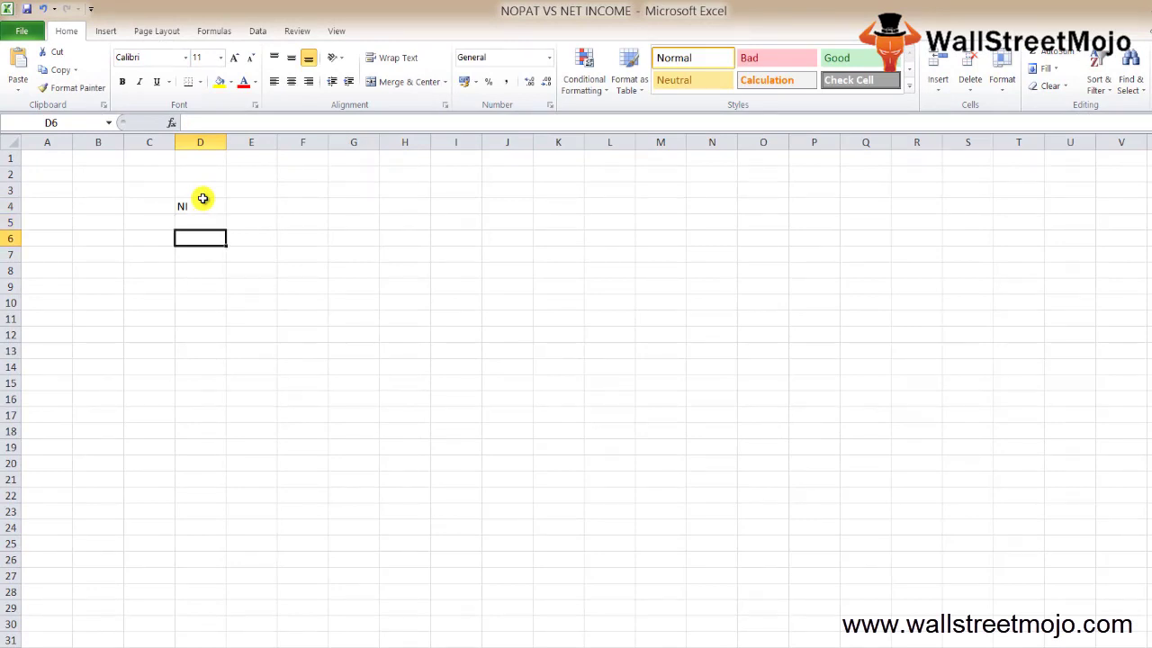
key("Right")
key("Up")
type("NOPAT")
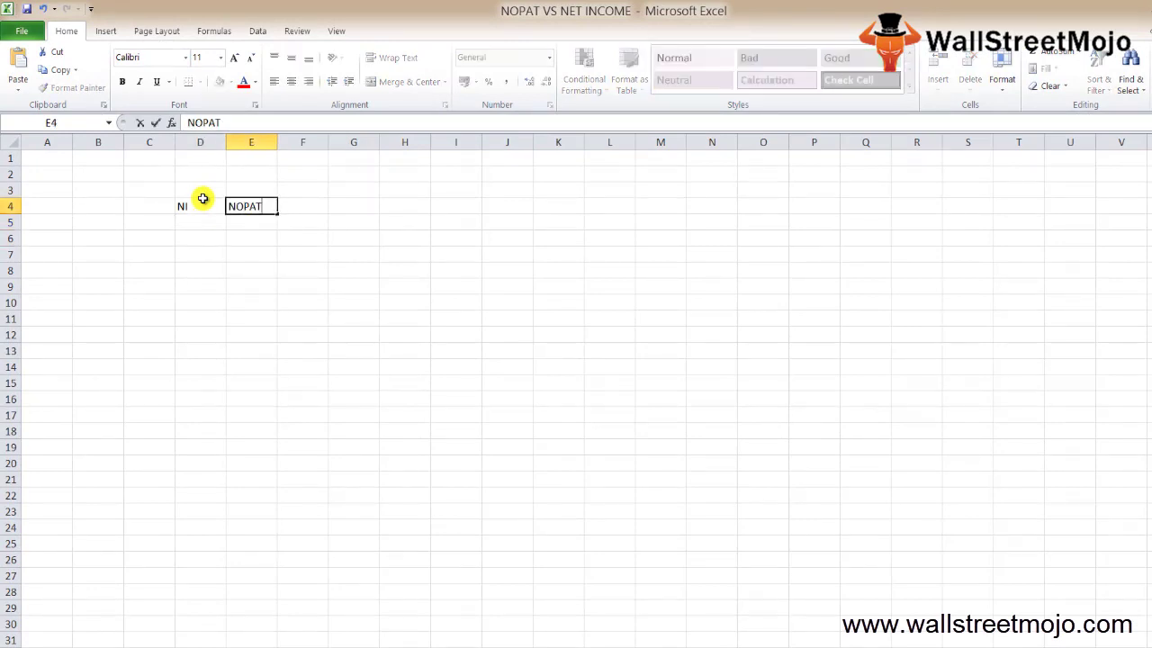
key("Return")
key("Return")
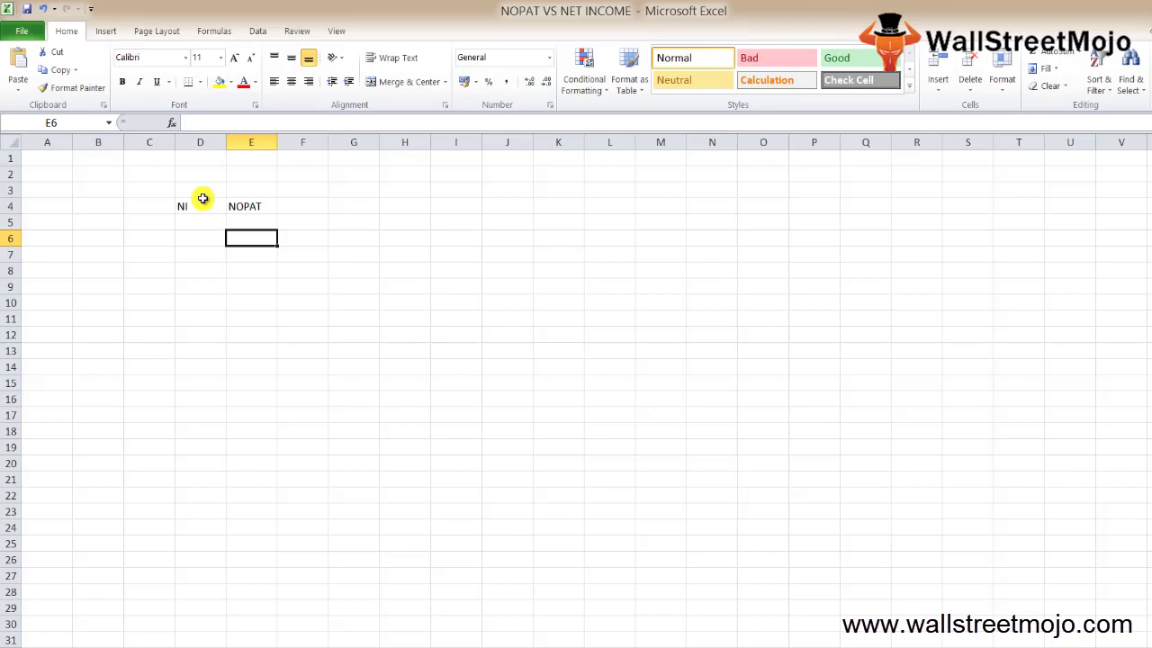
Step: Enter the abbreviation OI in cell E5 under the NOPAT heading
key("Up")
type("OPE")
key("BackSpace")
key("BackSpace")
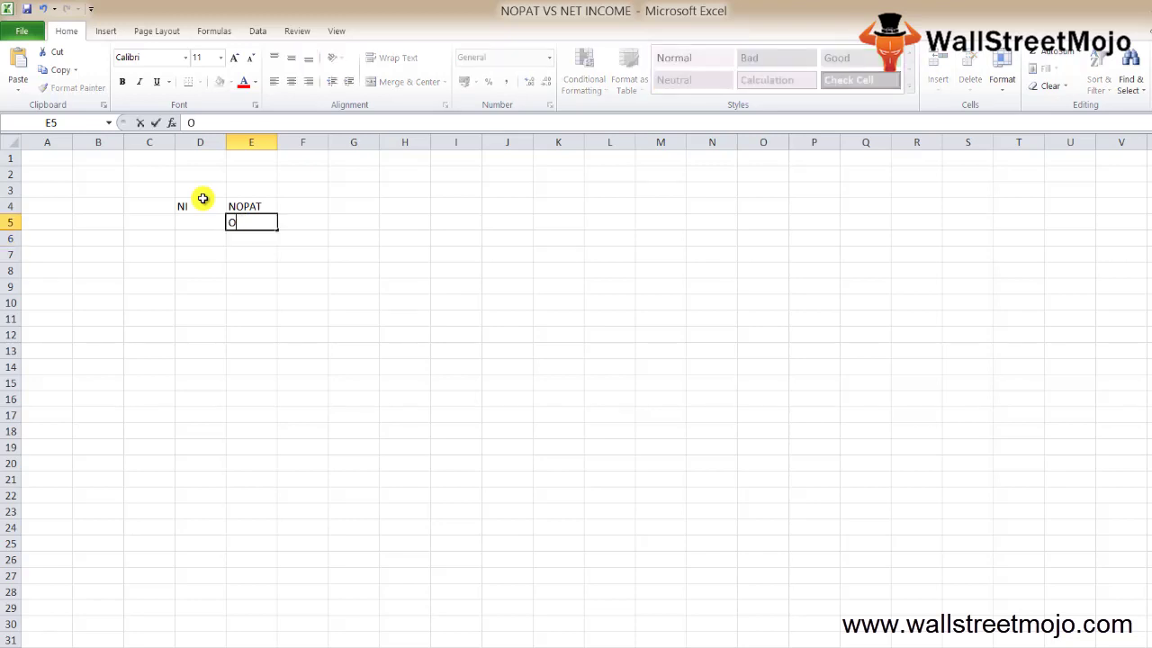
type("I")
key("Return")
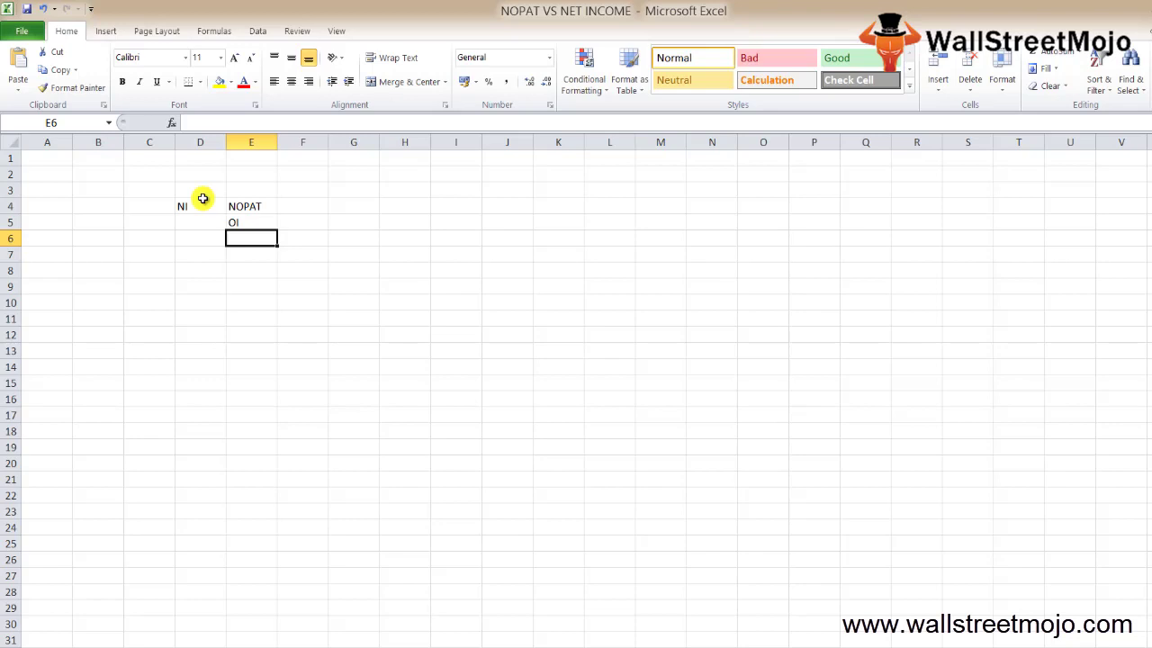
key("Up")
key("Up")
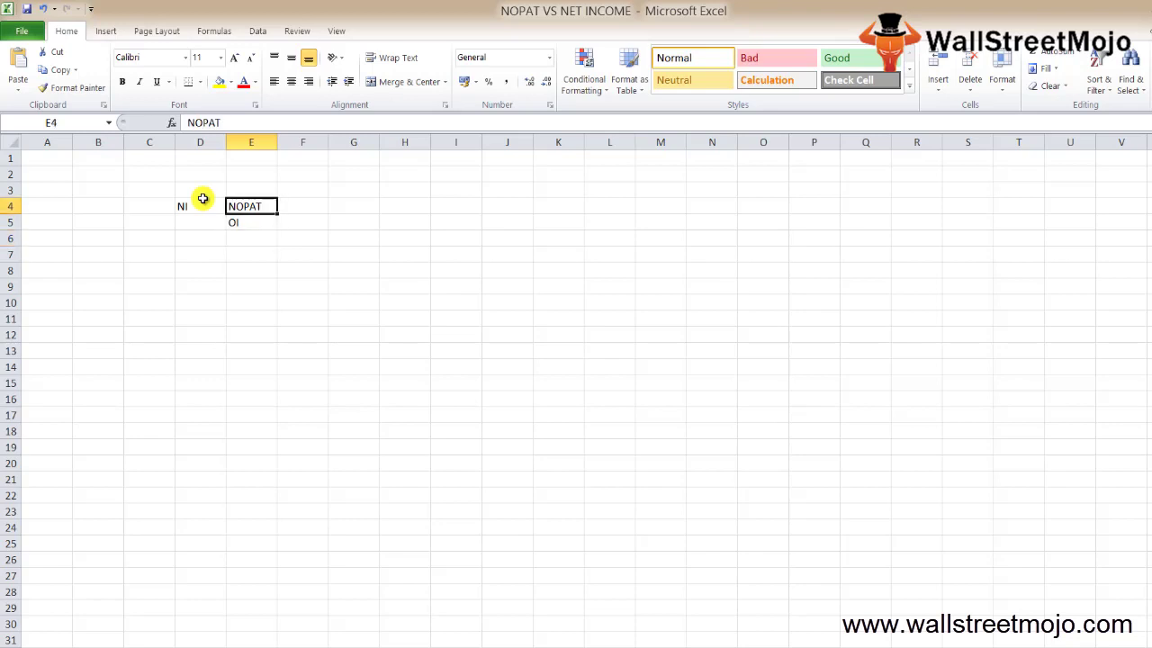
left_click(202, 200)
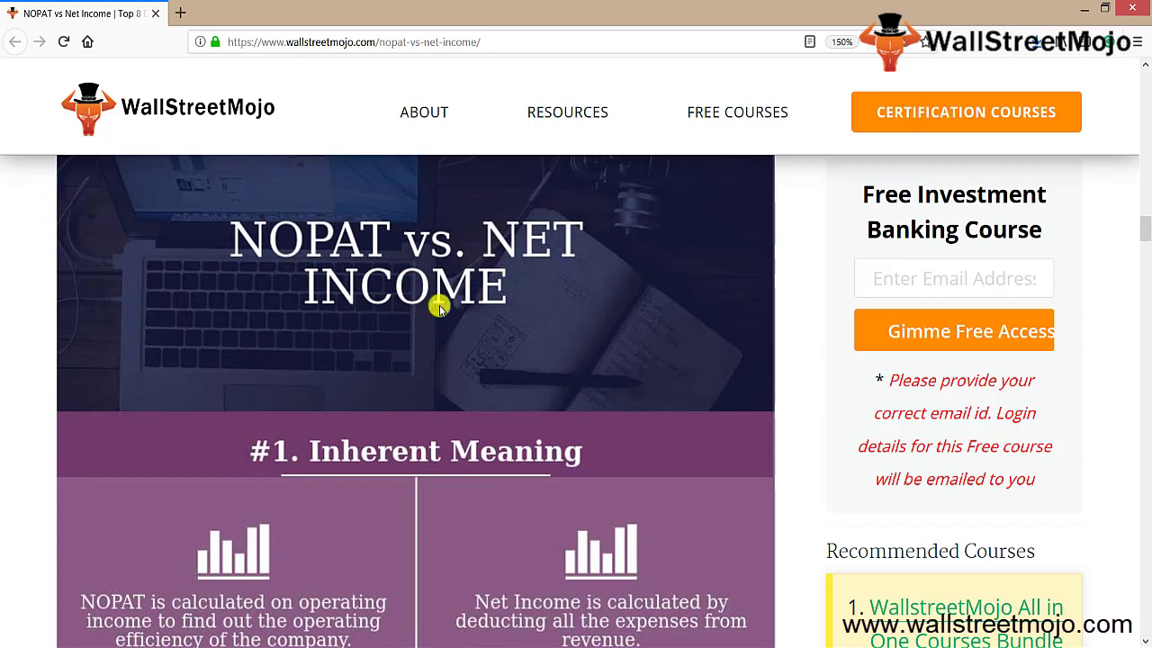
Step: Switch to the browser article and read infographic sections #1 to #3 on meaning, application and interest expense
scroll(448, 380, "down", 2)
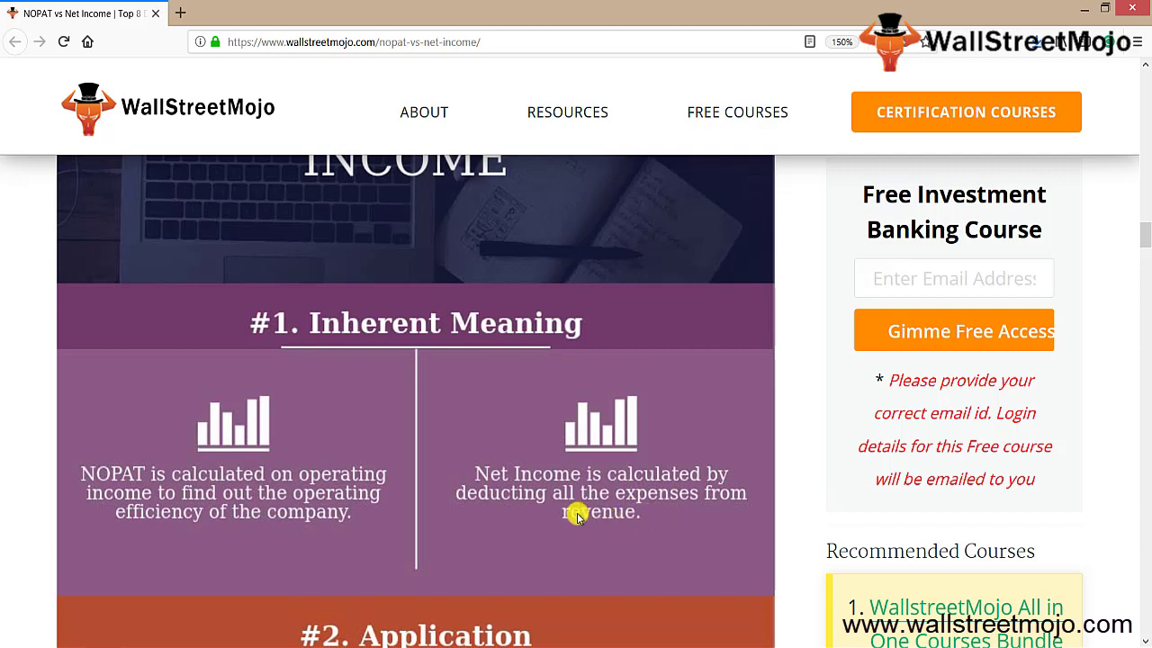
scroll(576, 512, "down", 3)
scroll(387, 369, "up", 3)
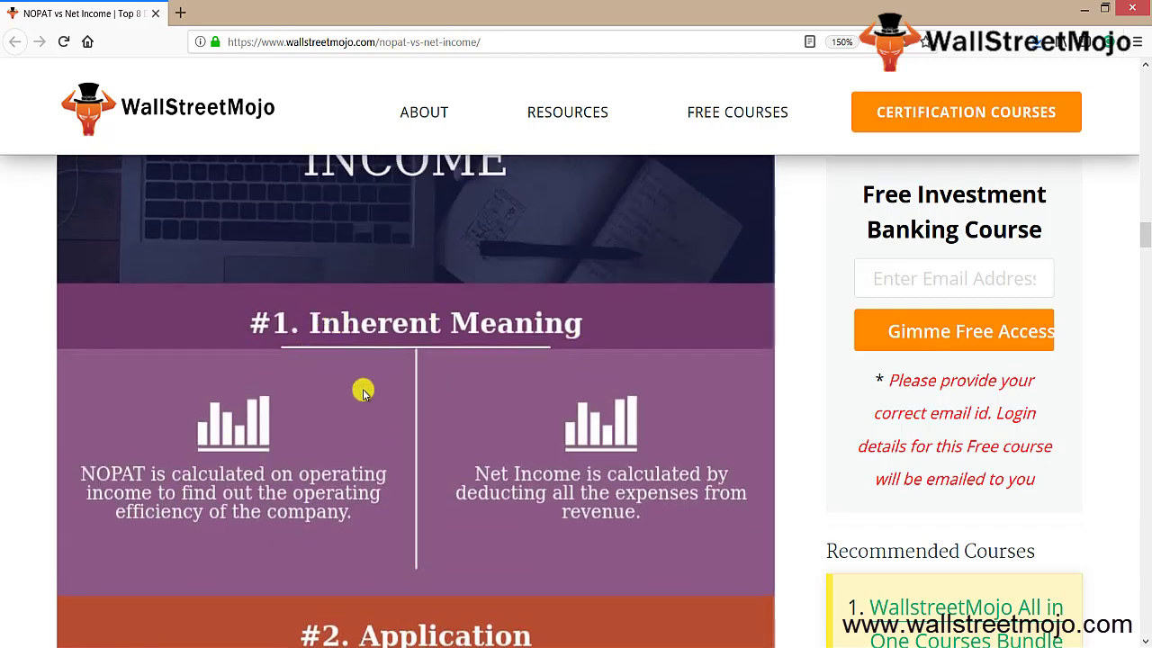
scroll(369, 378, "down", 3)
scroll(385, 362, "down", 2)
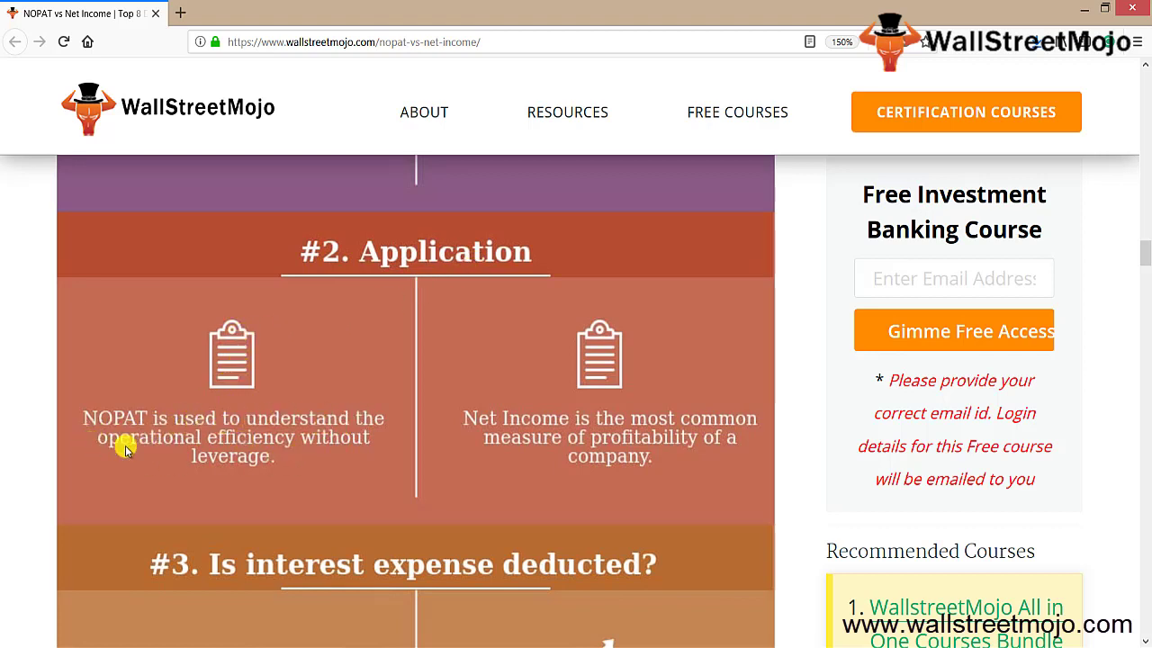
scroll(219, 417, "up", 3)
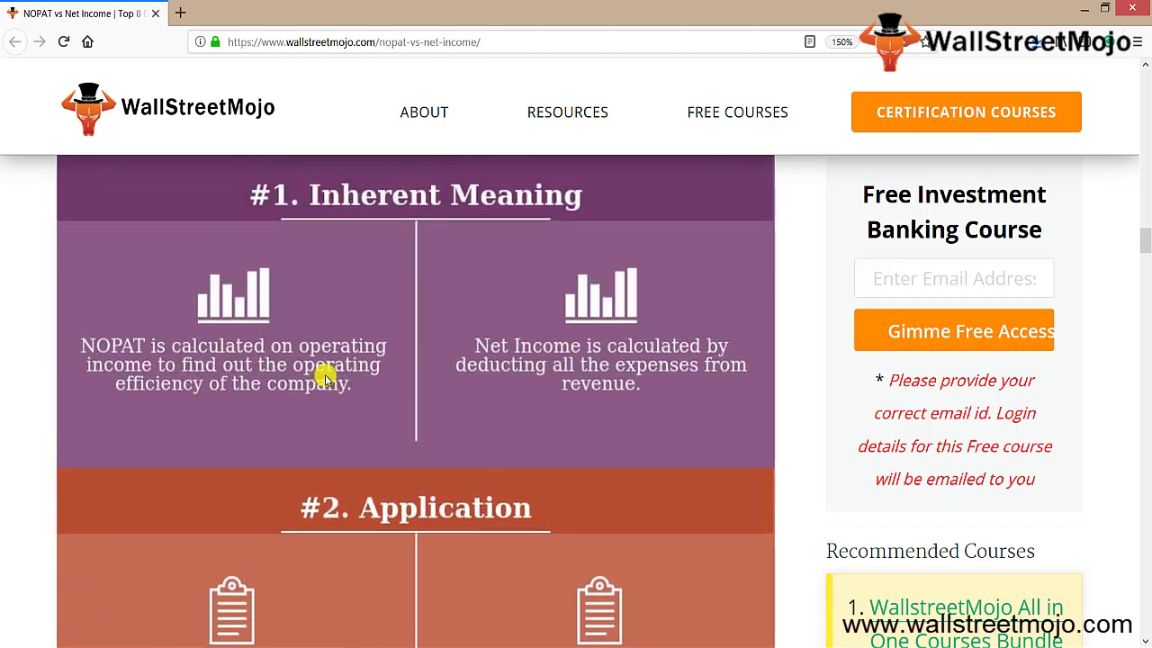
scroll(275, 391, "down", 3)
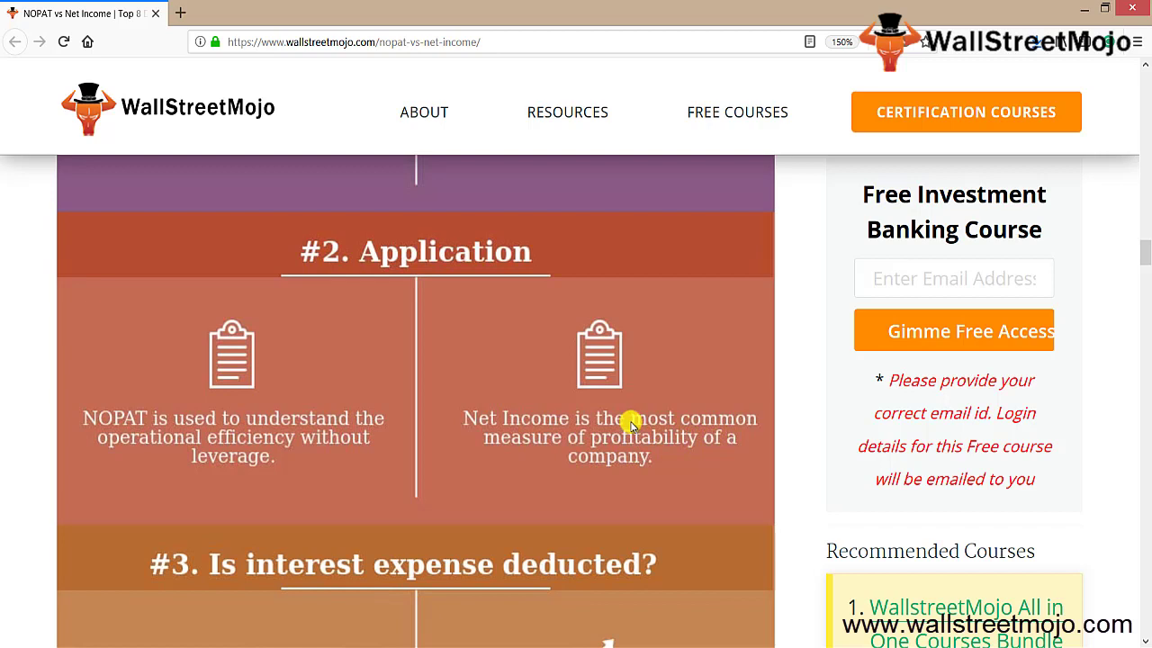
scroll(612, 410, "down", 3)
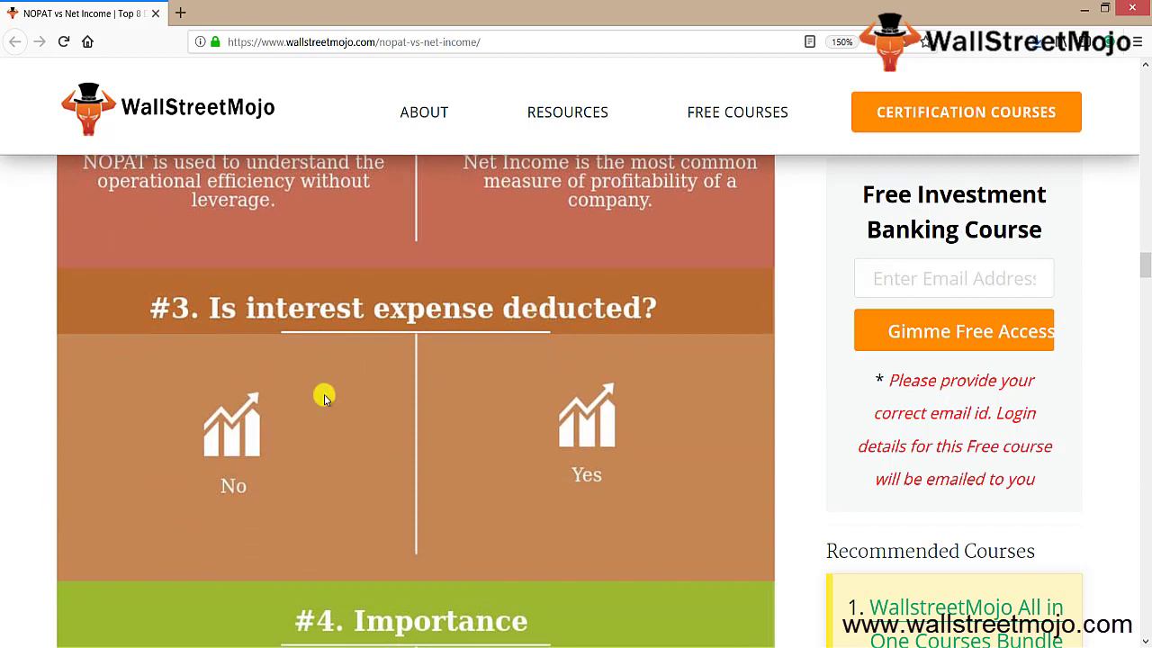
scroll(176, 306, "up", 2)
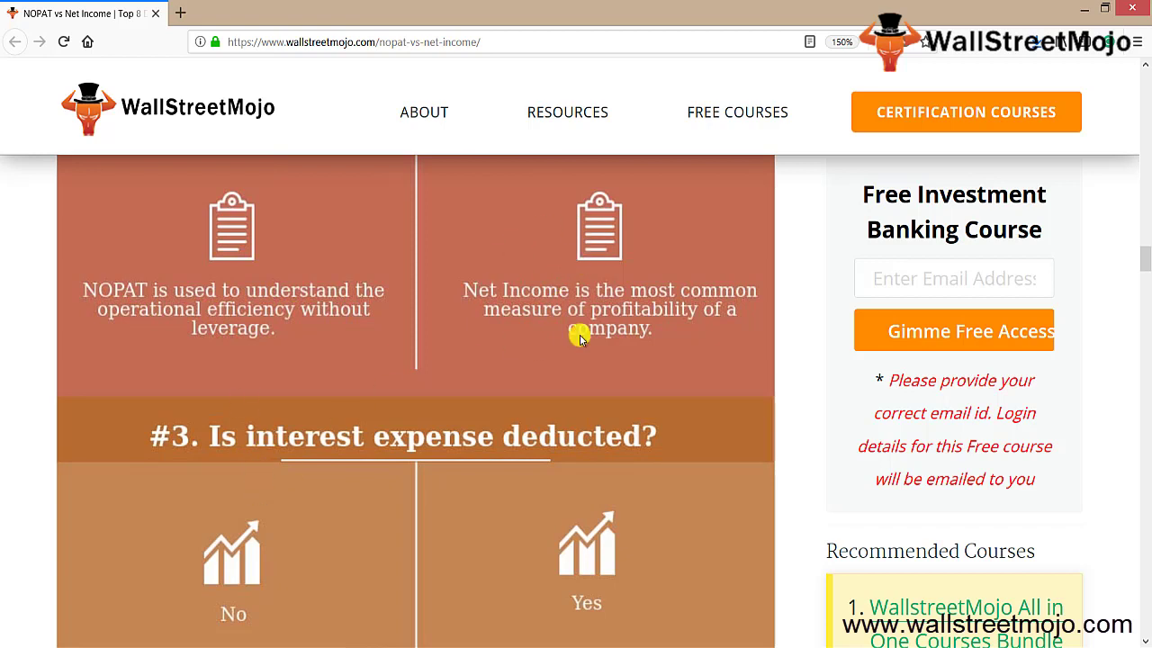
scroll(308, 450, "down", 2)
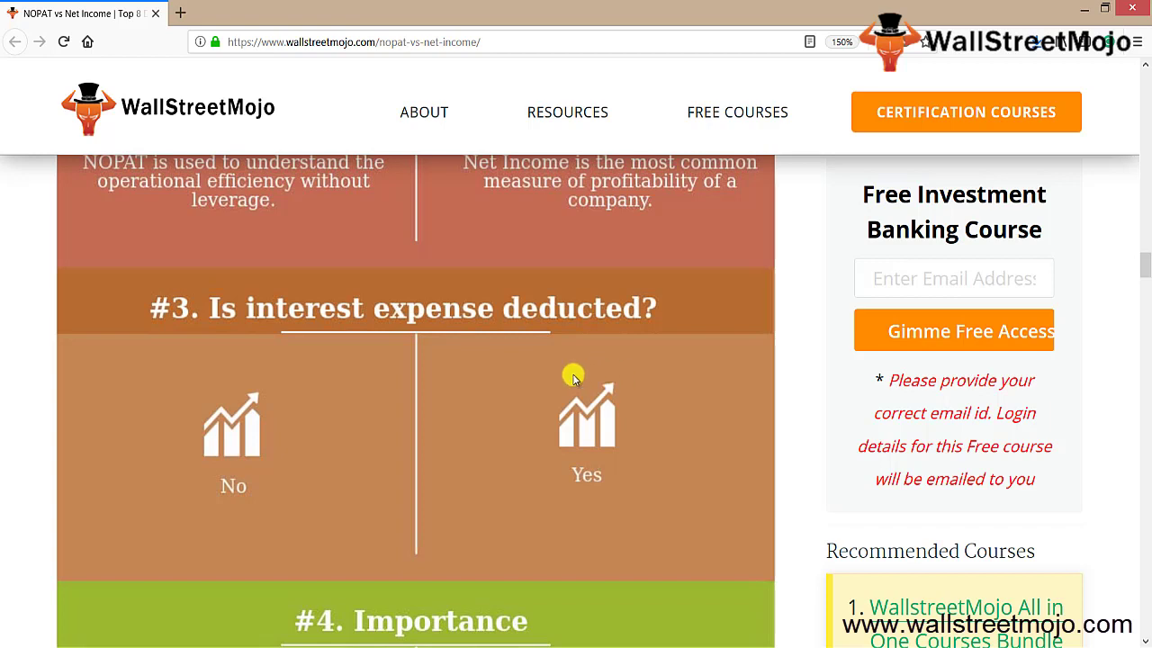
Step: Read infographic sections #4 to #8 on importance, usefulness, calculation, use and leverage
scroll(480, 414, "down", 2)
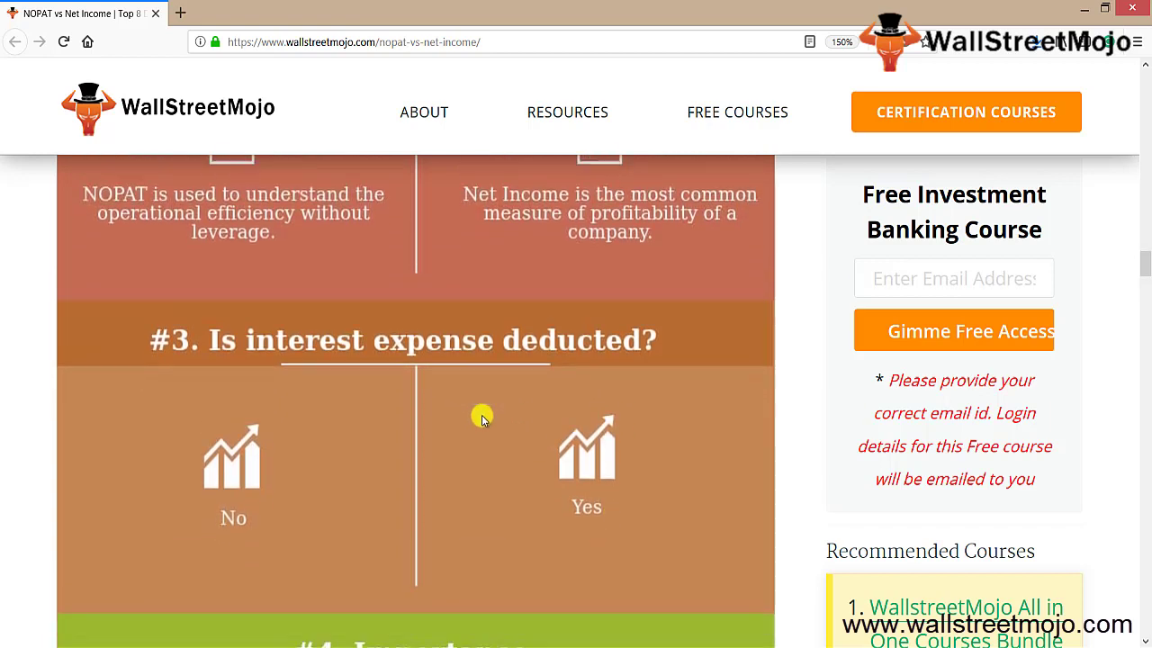
scroll(482, 416, "down", 2)
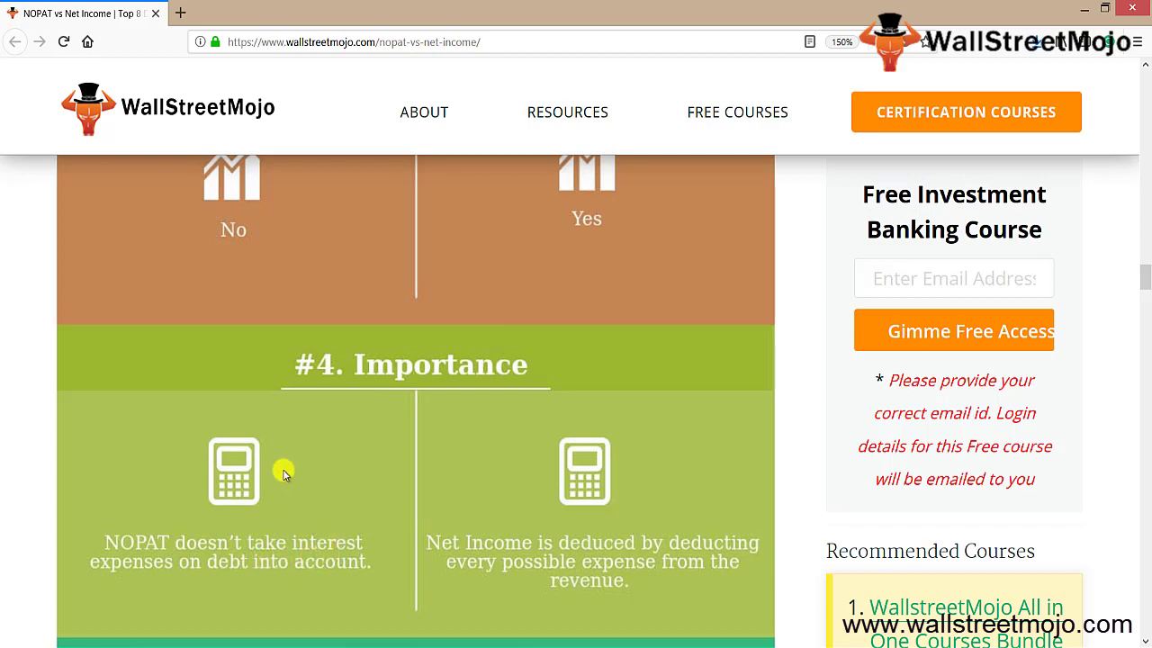
scroll(270, 423, "up", 2)
scroll(252, 333, "down", 4)
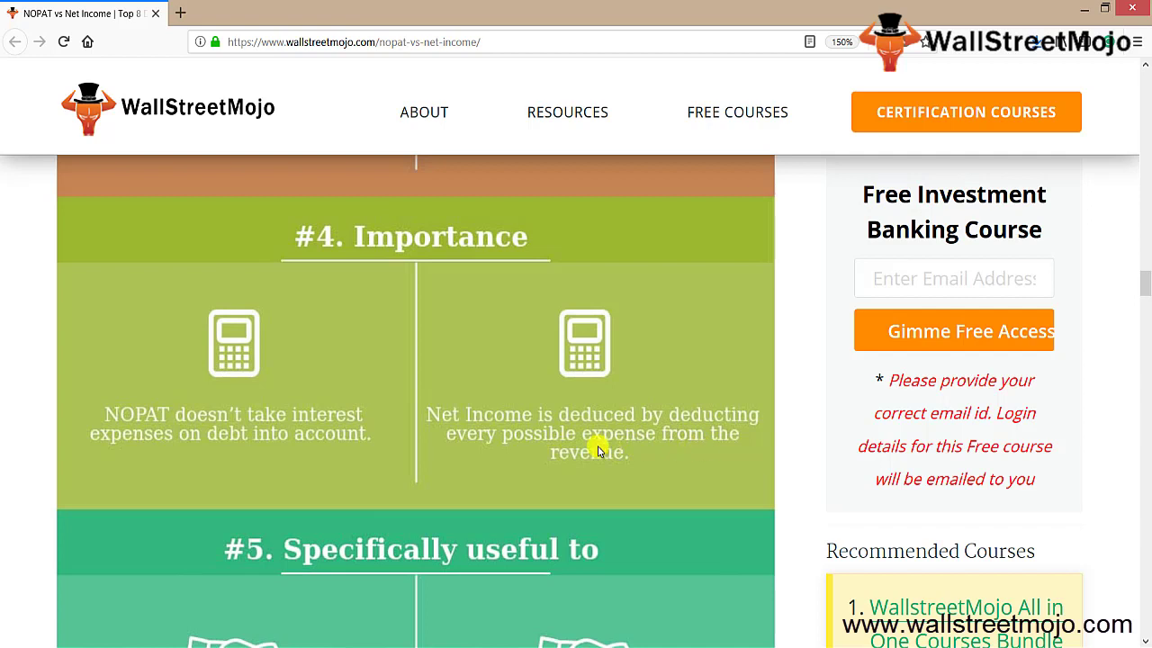
scroll(592, 442, "down", 3)
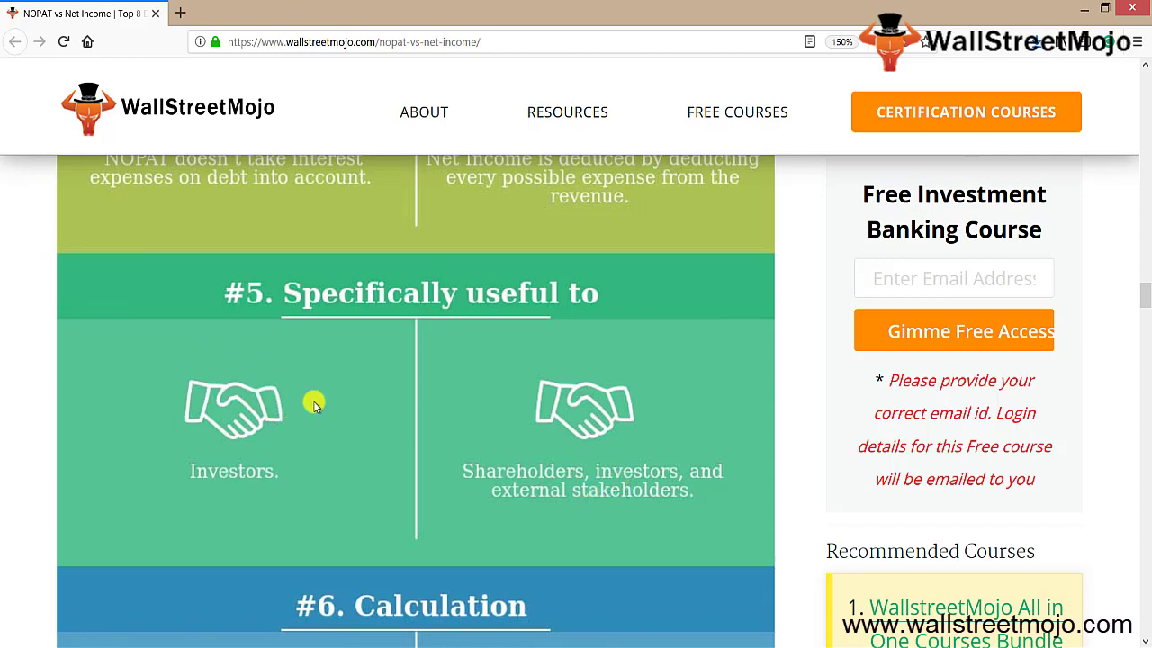
scroll(287, 486, "down", 3)
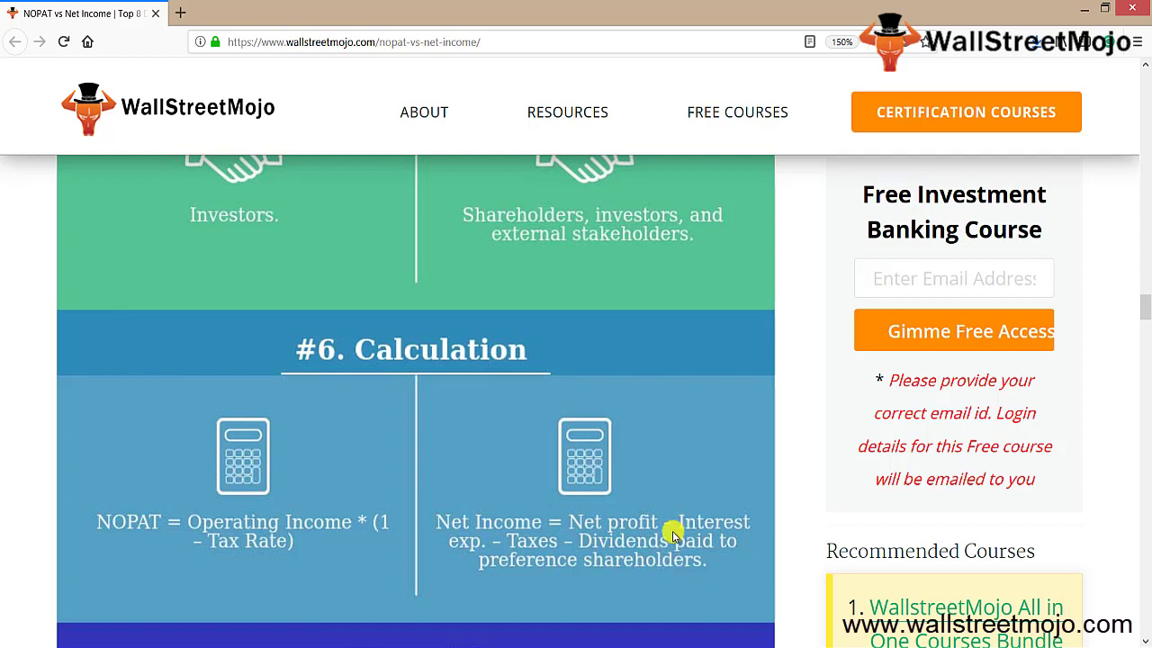
scroll(670, 538, "down", 2)
scroll(668, 534, "down", 4)
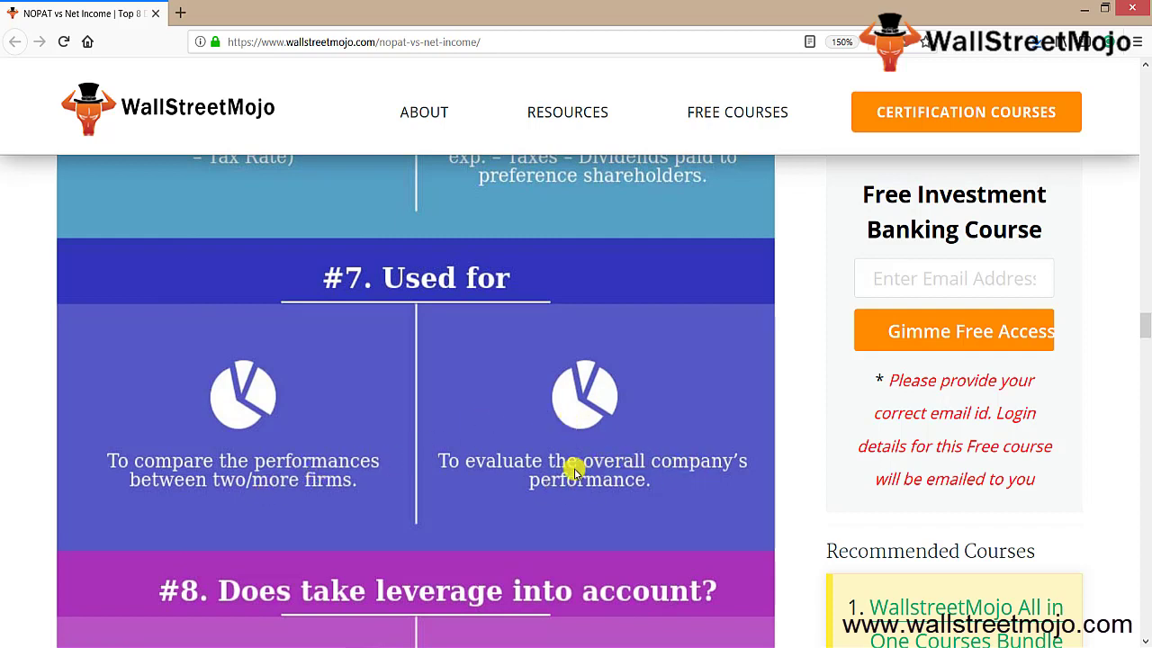
scroll(600, 490, "down", 3)
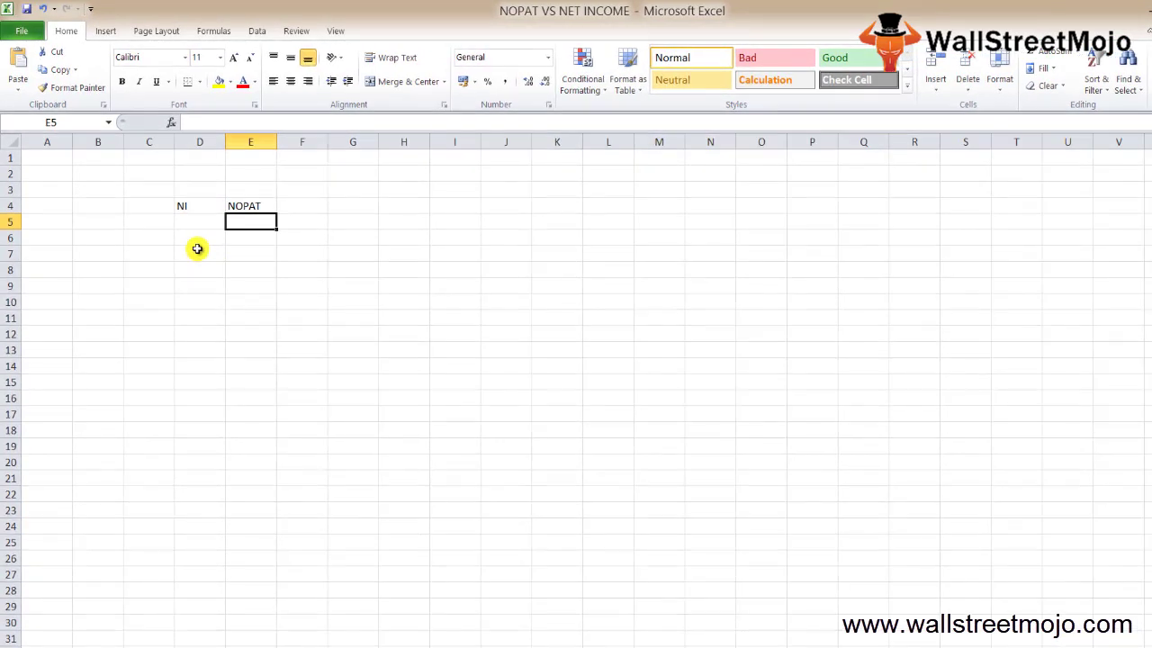
Step: Return to the Excel workbook and number the first comparison row with 1 in C5
key("Left")
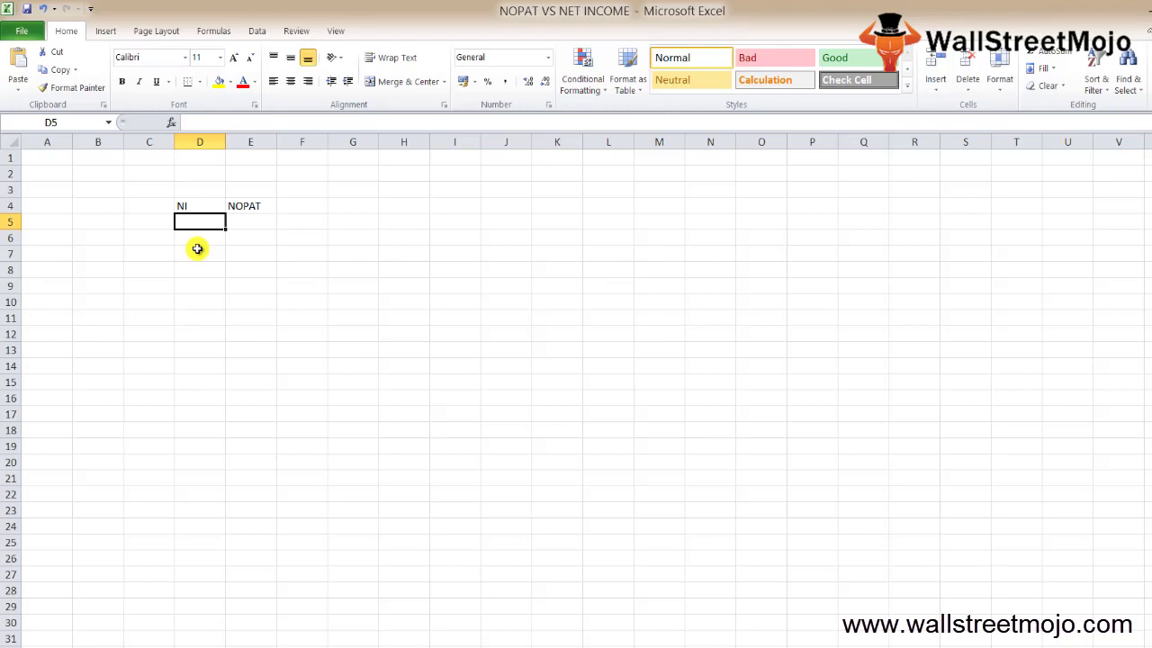
key("Down")
key("Left")
key("Up")
type("1")
key("Return")
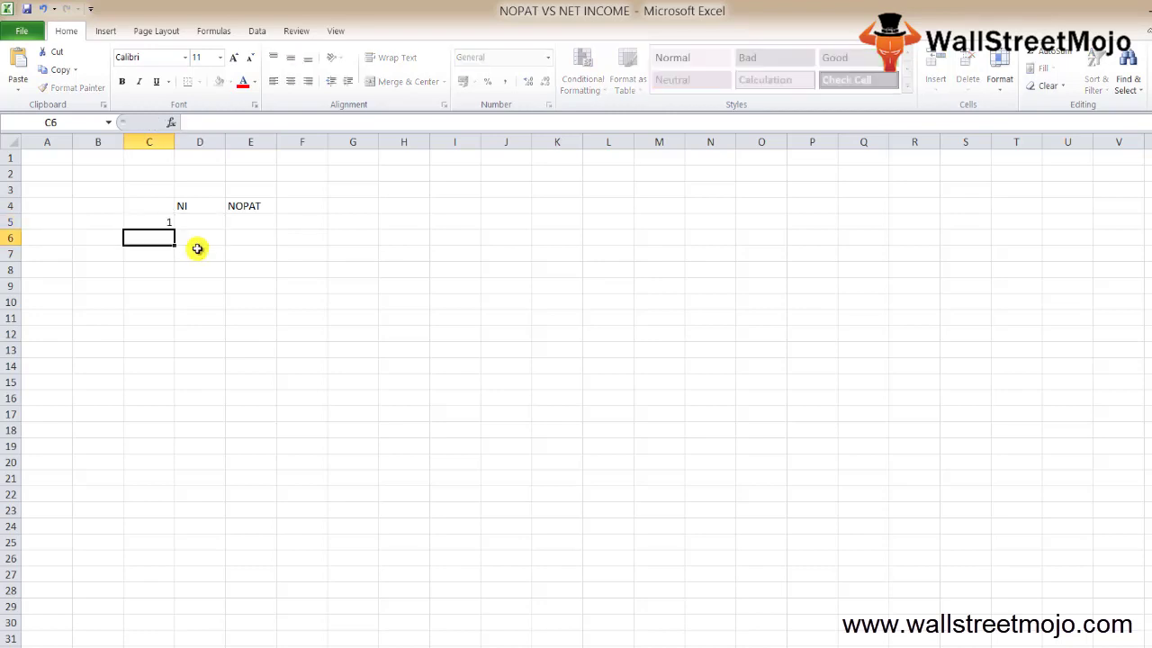
Step: Enter "Operating Eff" in E5 as the first point under the NOPAT heading
key("Right")
key("Up")
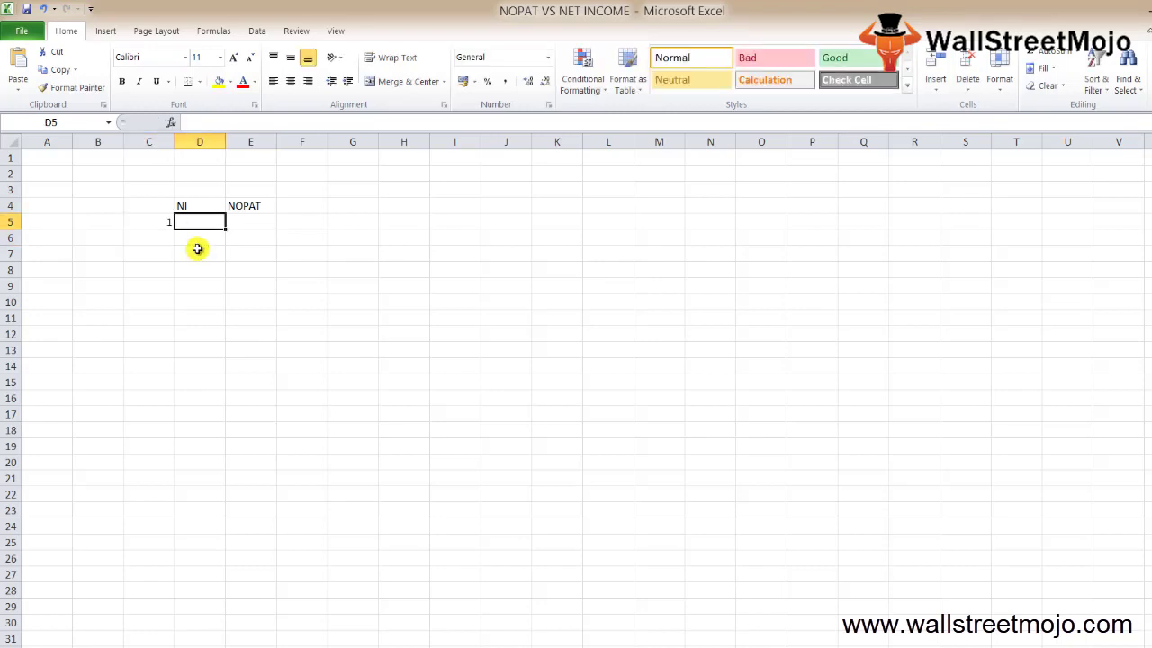
key("Right")
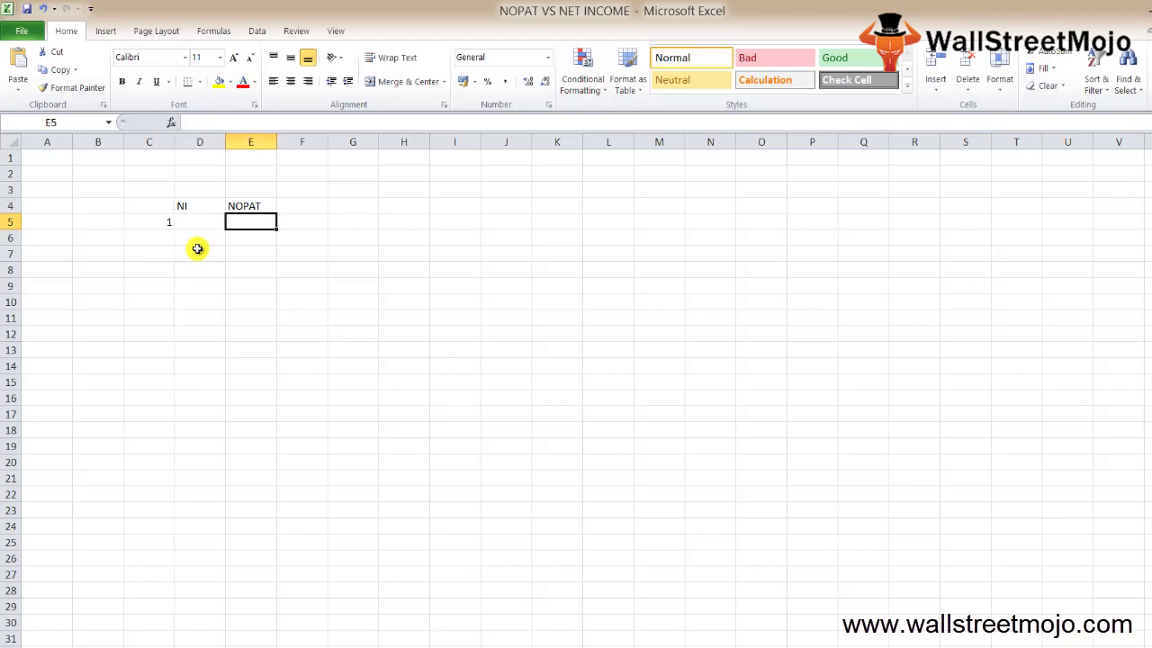
type("oPERATIN")
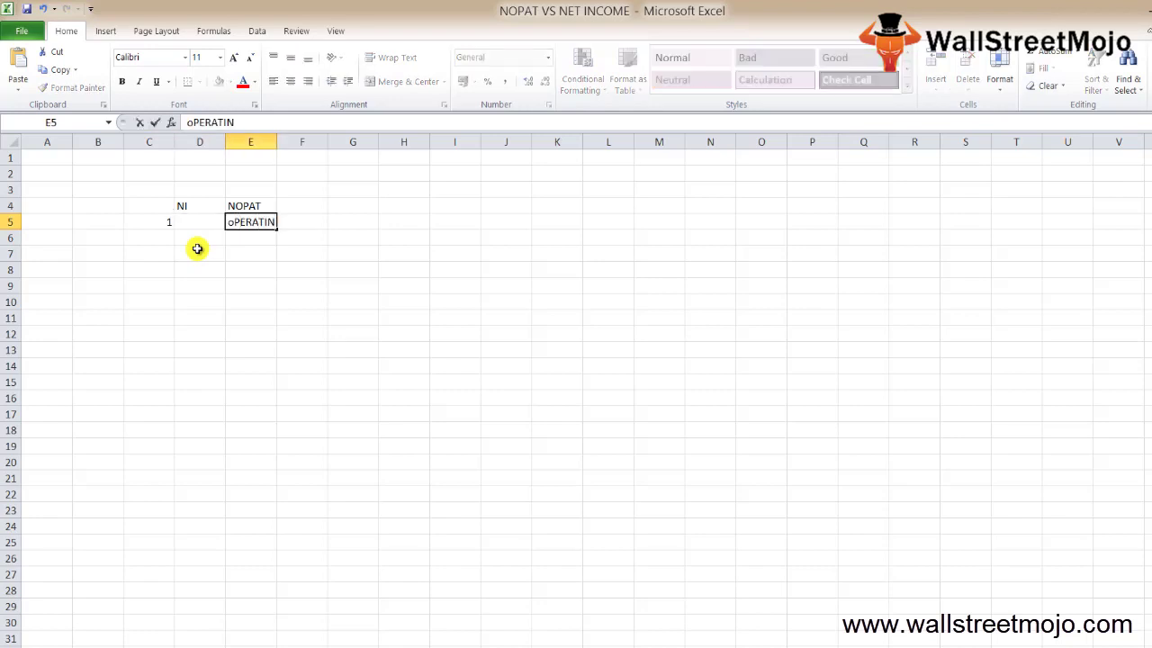
type("g Eff")
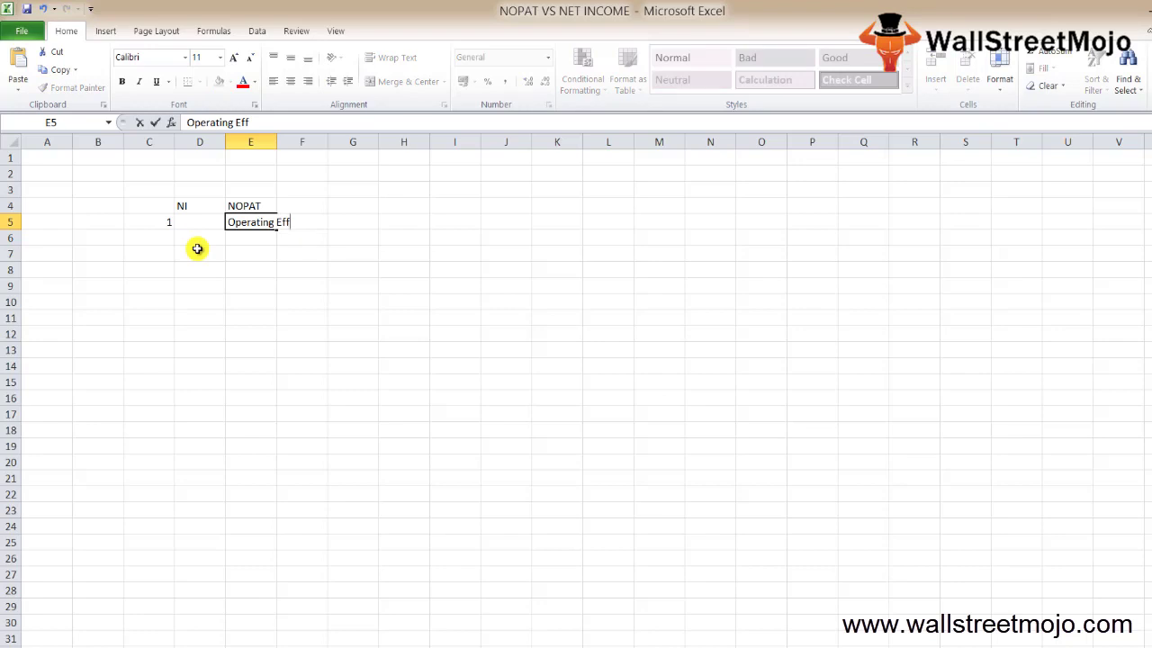
key("Return")
Step: Number the second comparison row with 2 in C6 and select E6 in the NOPAT column
key("Up")
key("Left")
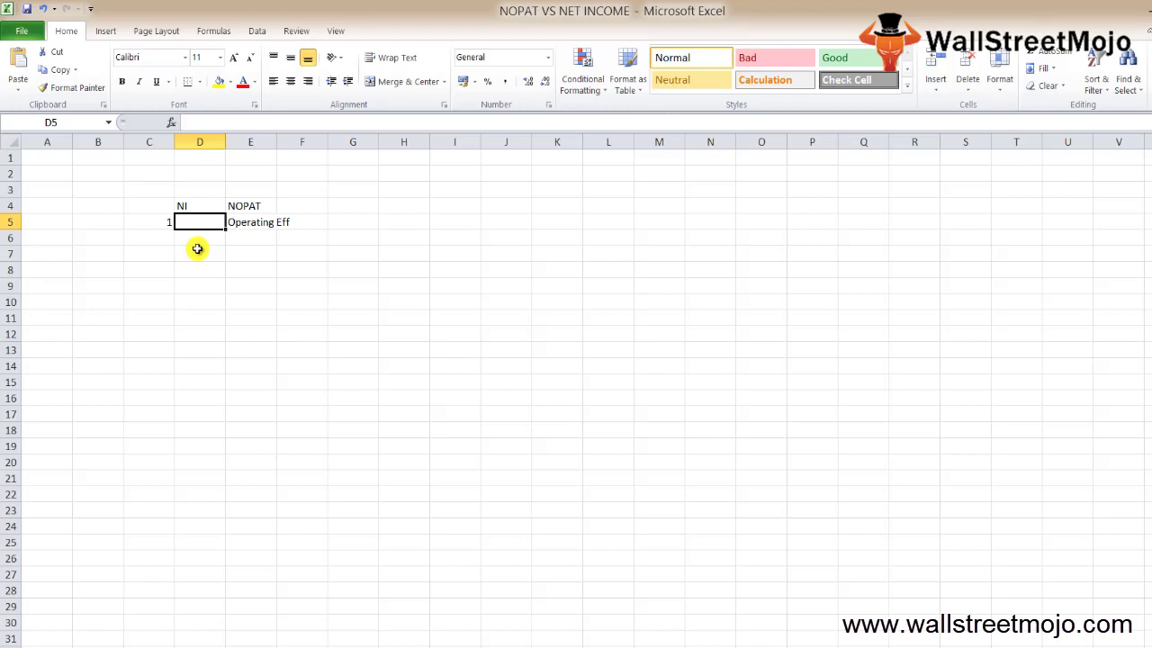
key("Down")
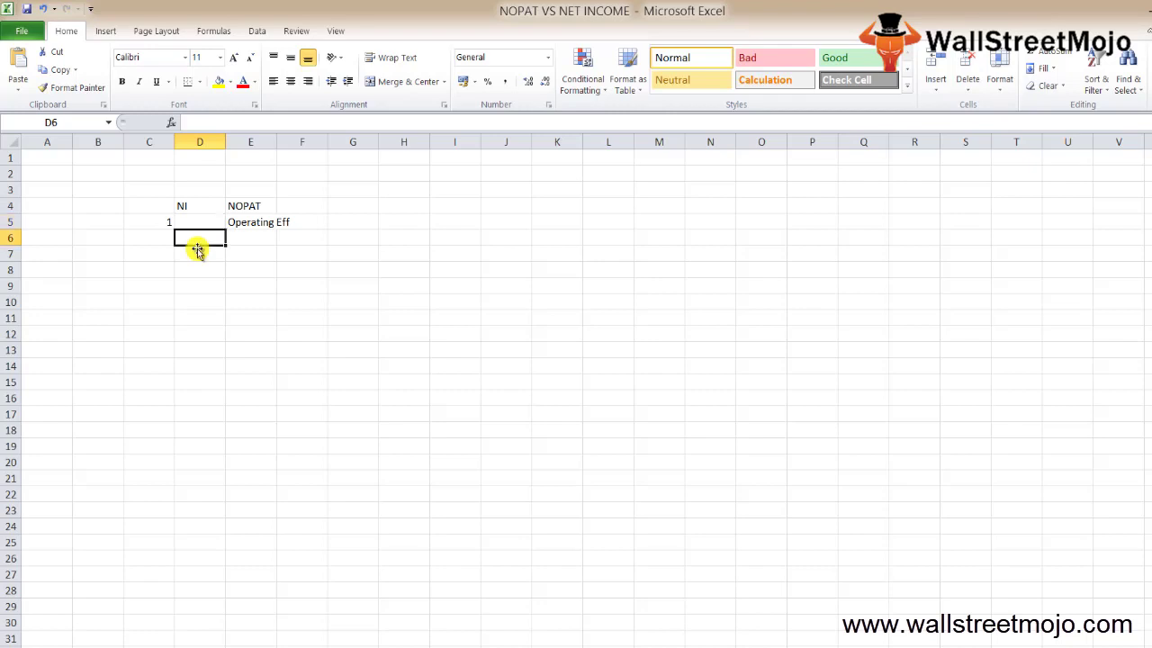
key("Left")
type("2")
key("Return")
key("Up")
key("Right")
key("Right")
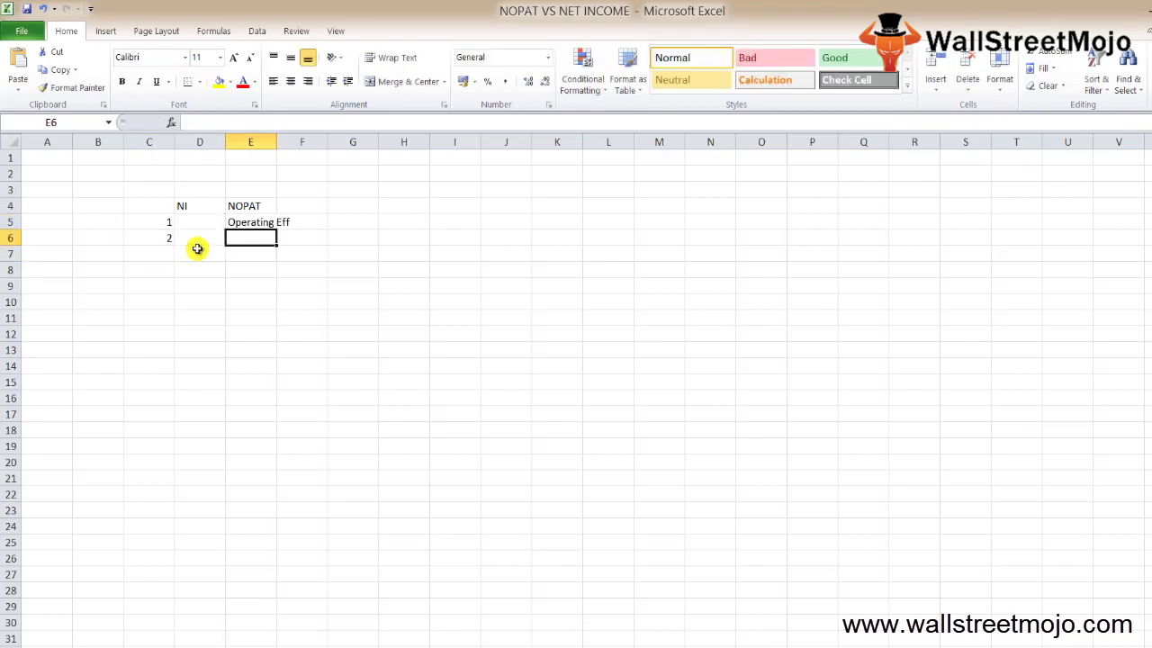
key("Up")
key("Up")
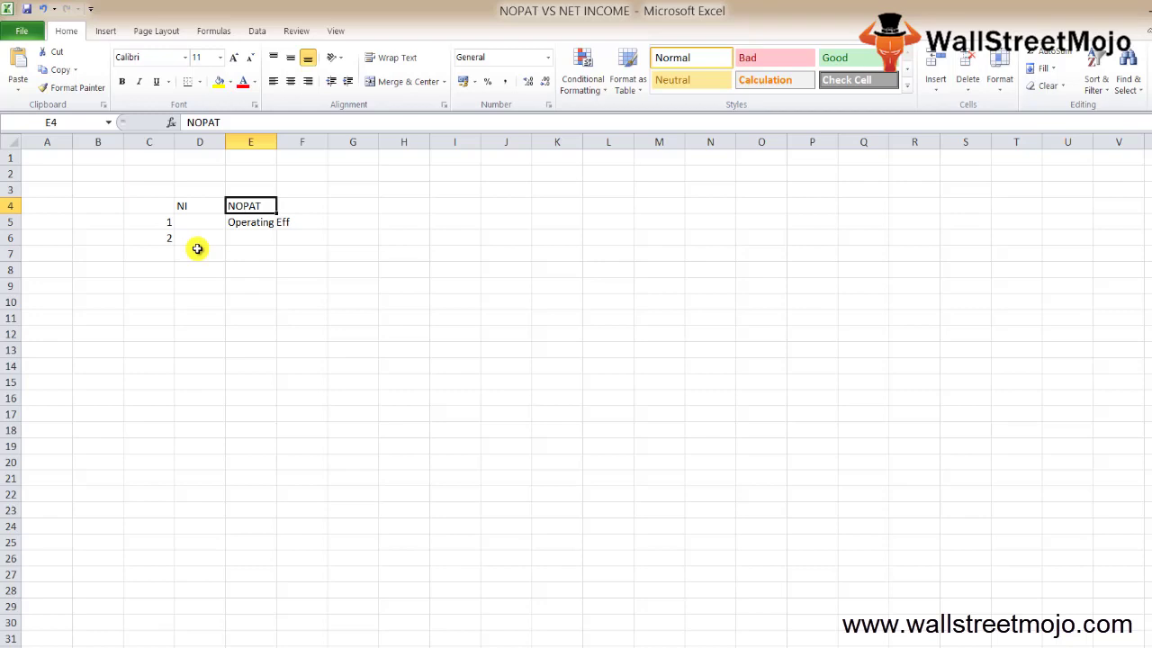
key("Left")
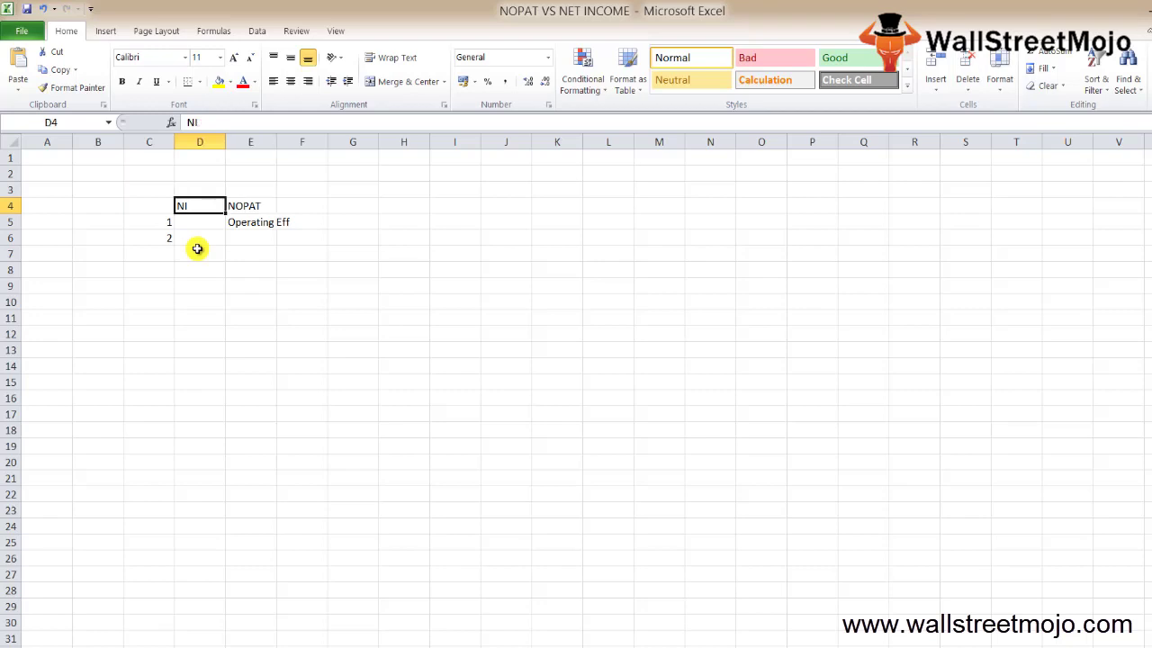
key("Down")
key("Down")
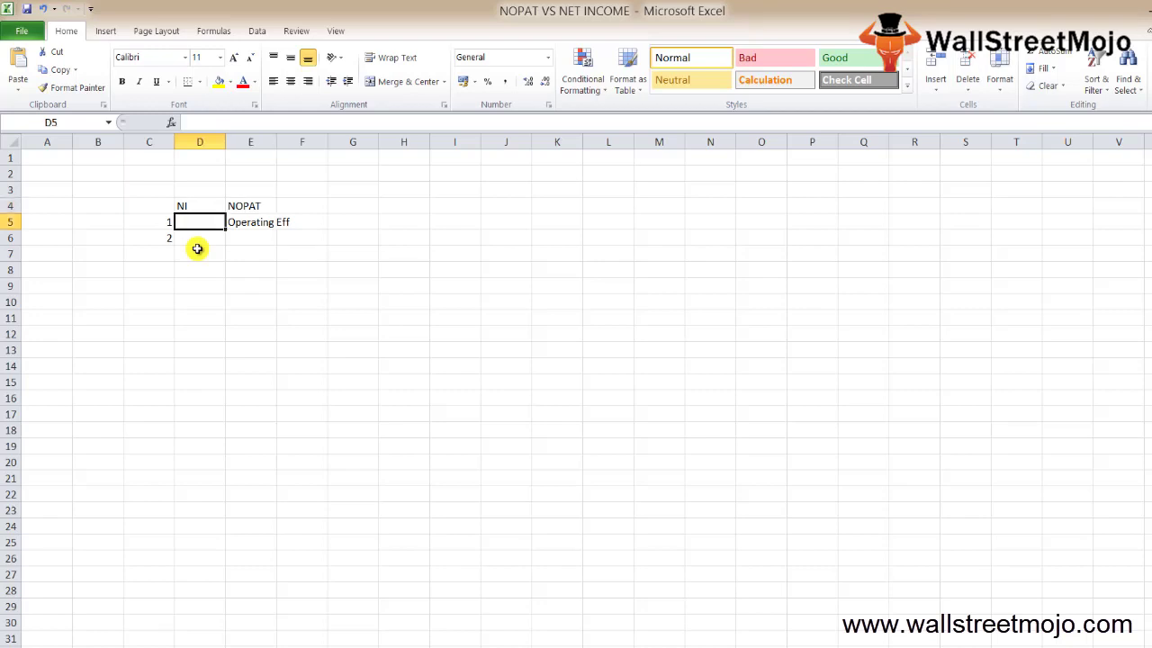
key("Right")
key("Up")
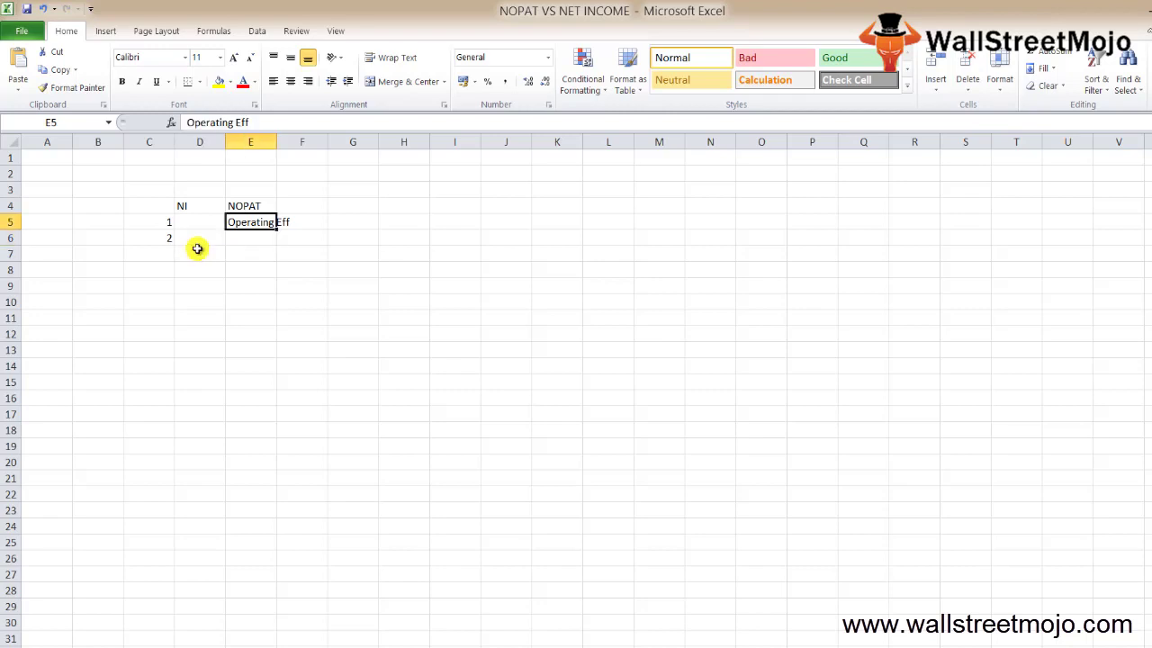
key("Up")
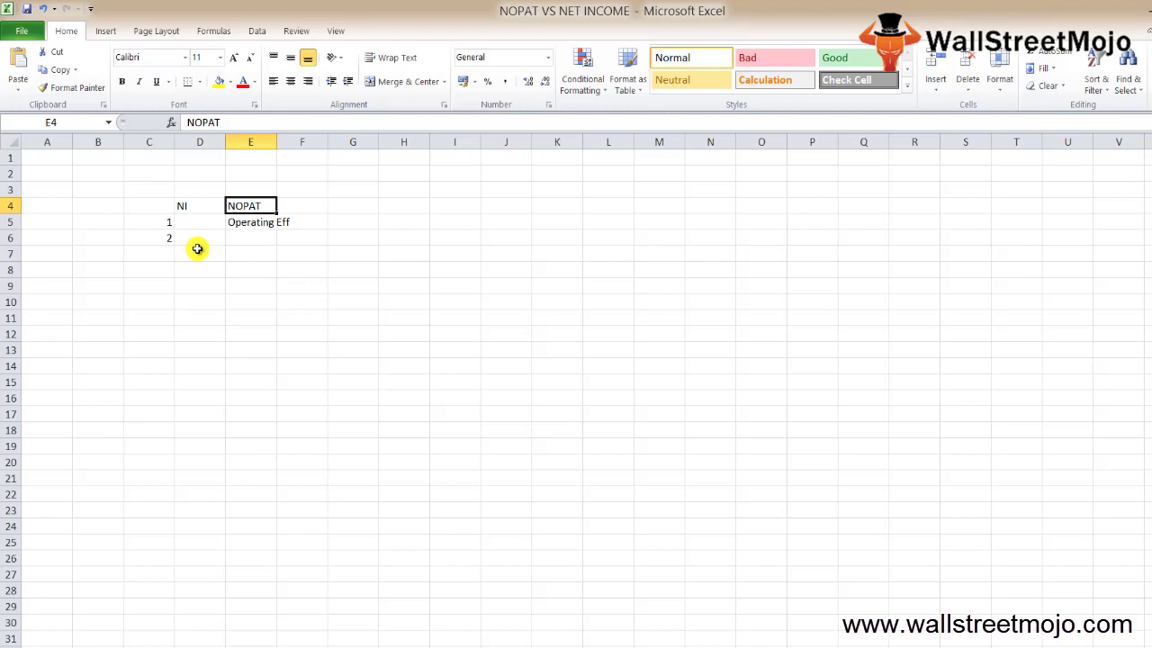
key("Left")
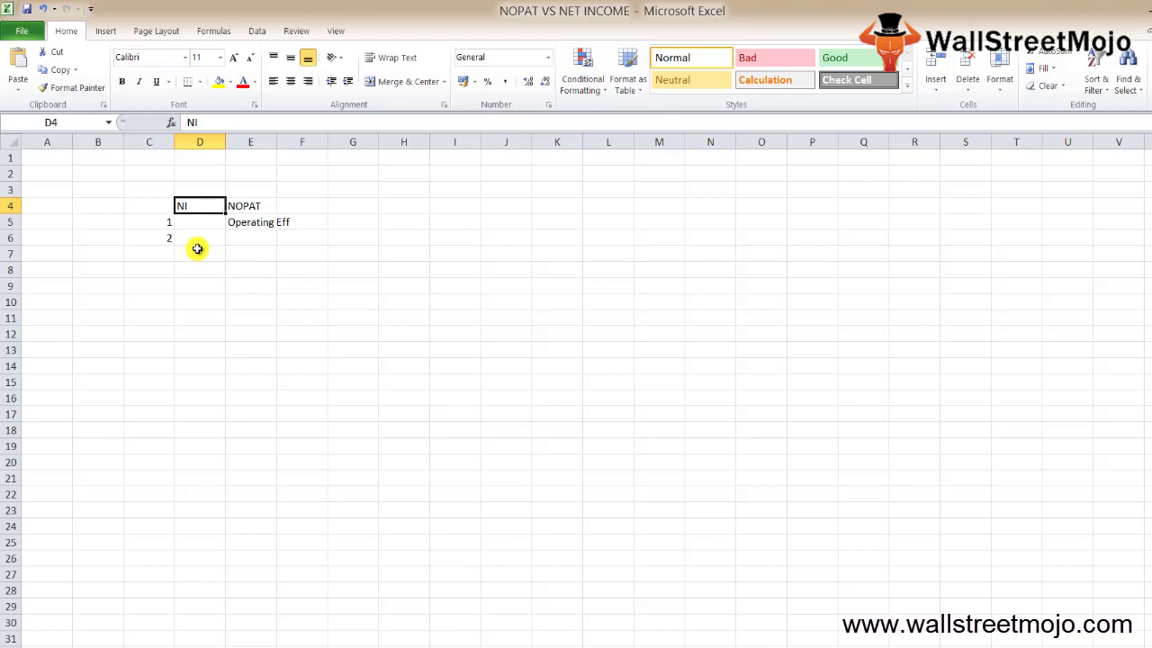
Step: Number the third and fourth comparison rows with 3 in C7 and 4 in C8
key("Down")
key("Down")
key("Left")
key("Down")
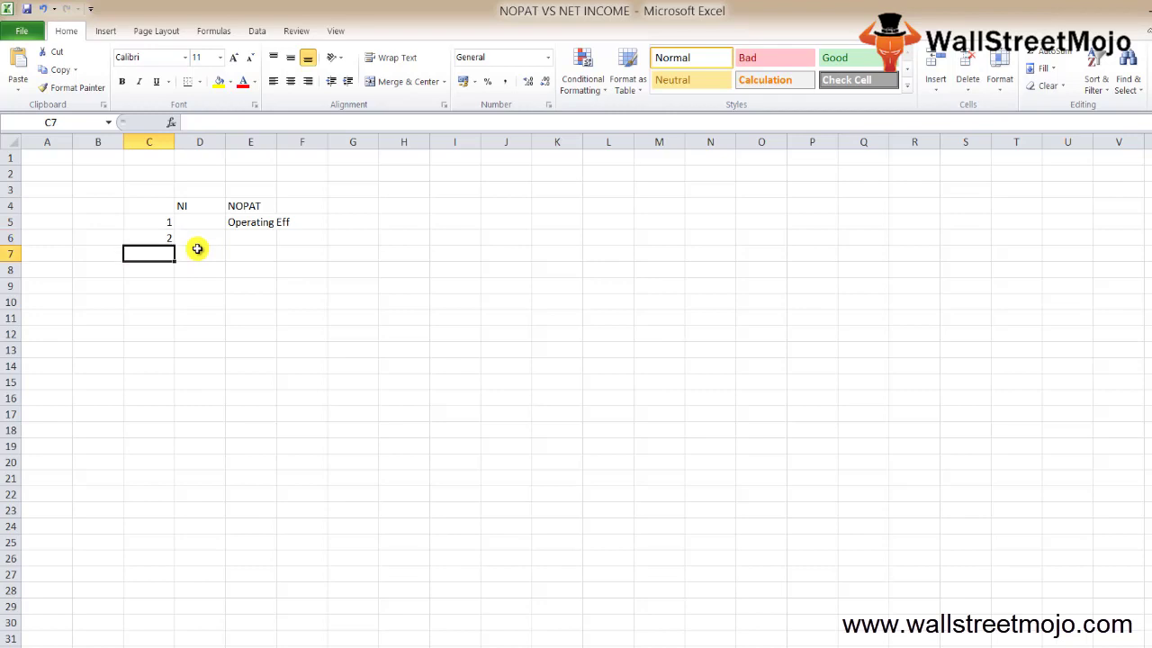
type("3")
key("Return")
key("Down")
type("4")
key("Up")
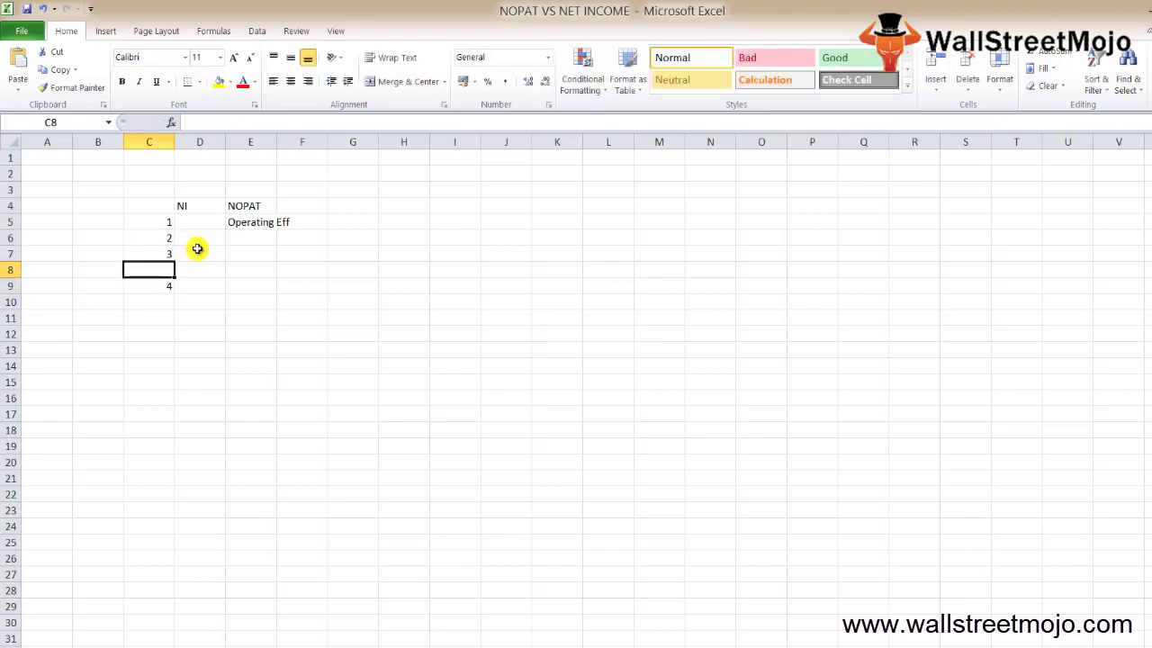
type("4")
key("Return")
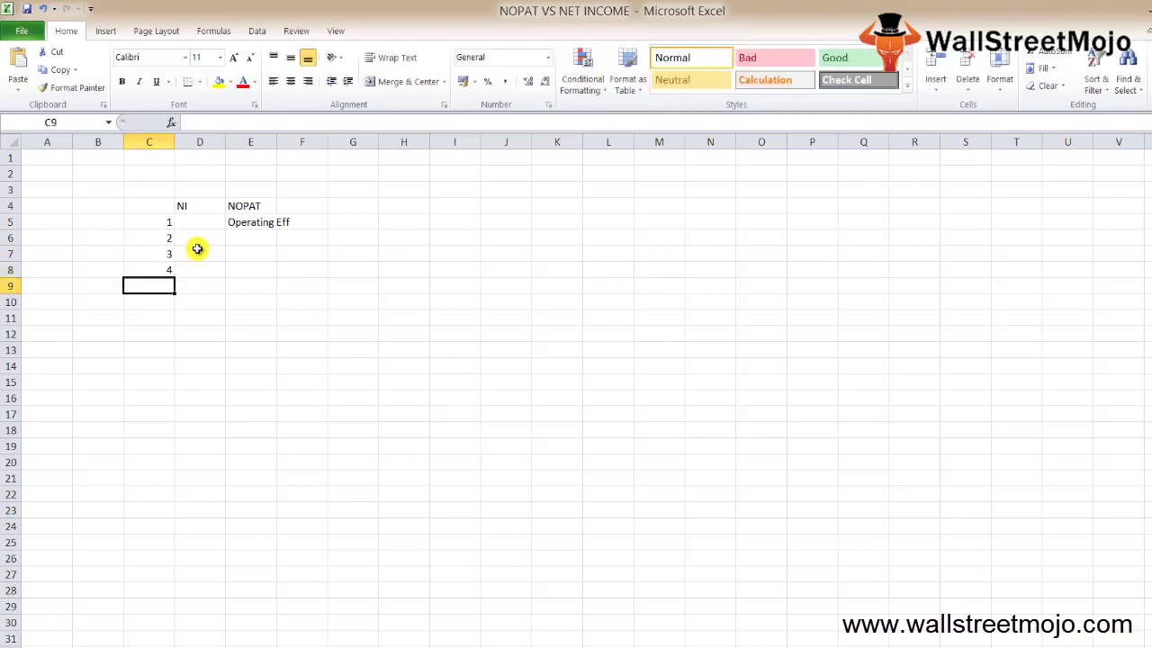
key("Right")
key("Up")
key("Up")
key("Up")
key("Up")
key("Up")
key("Right")
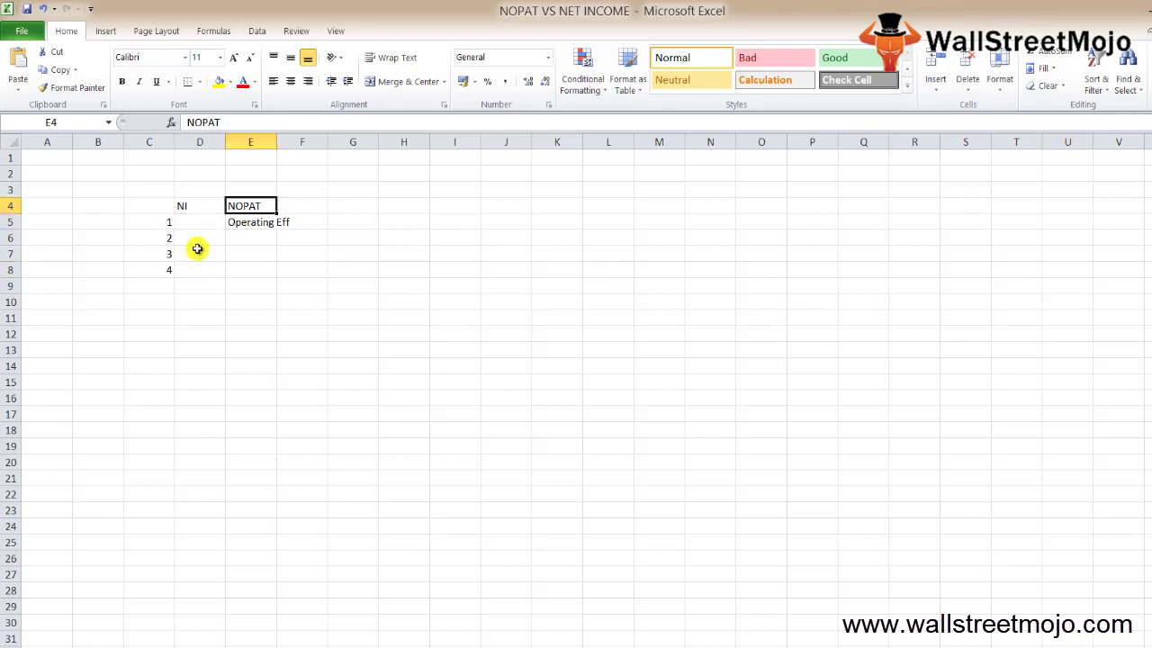
key("Left")
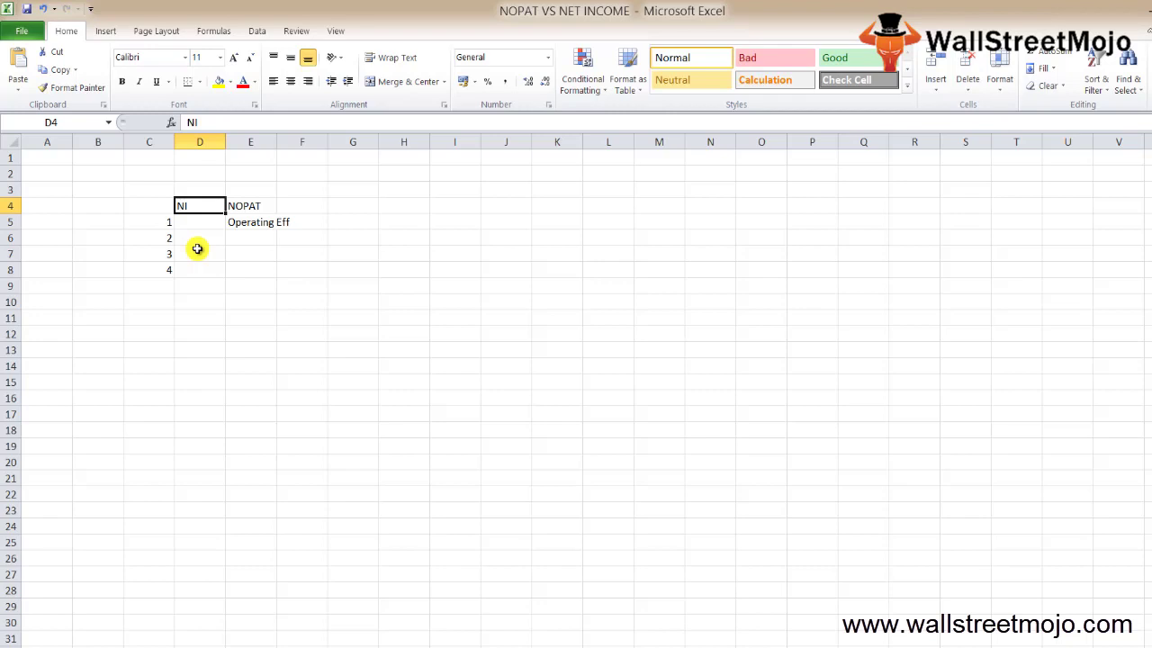
key("Right")
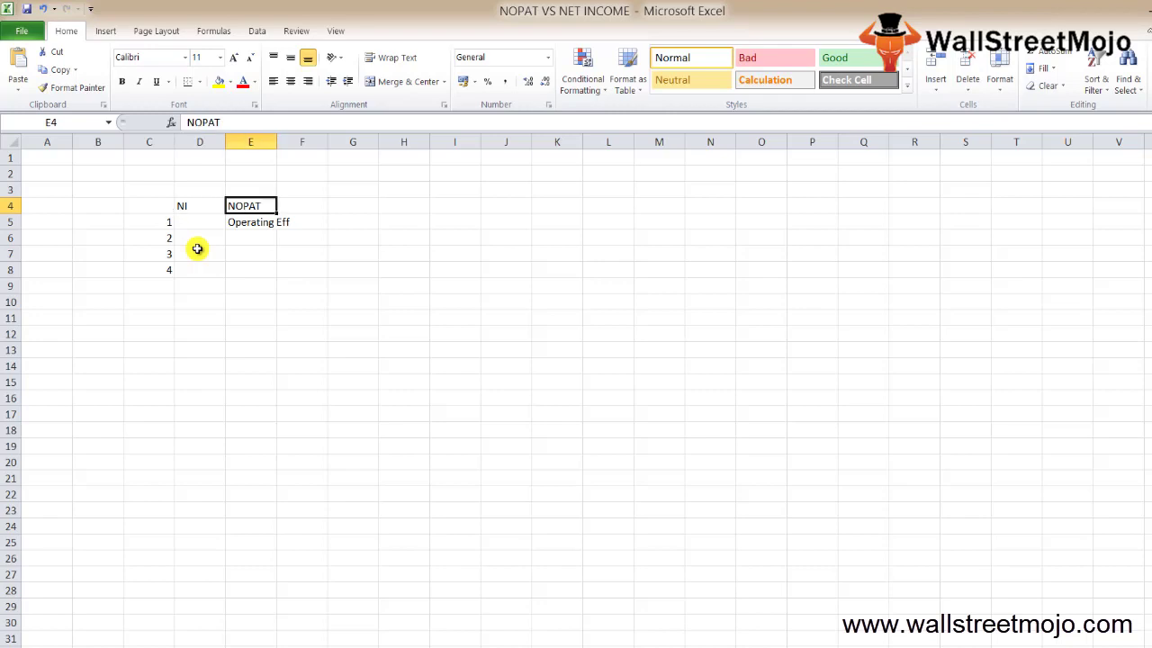
key("Down")
key("Down")
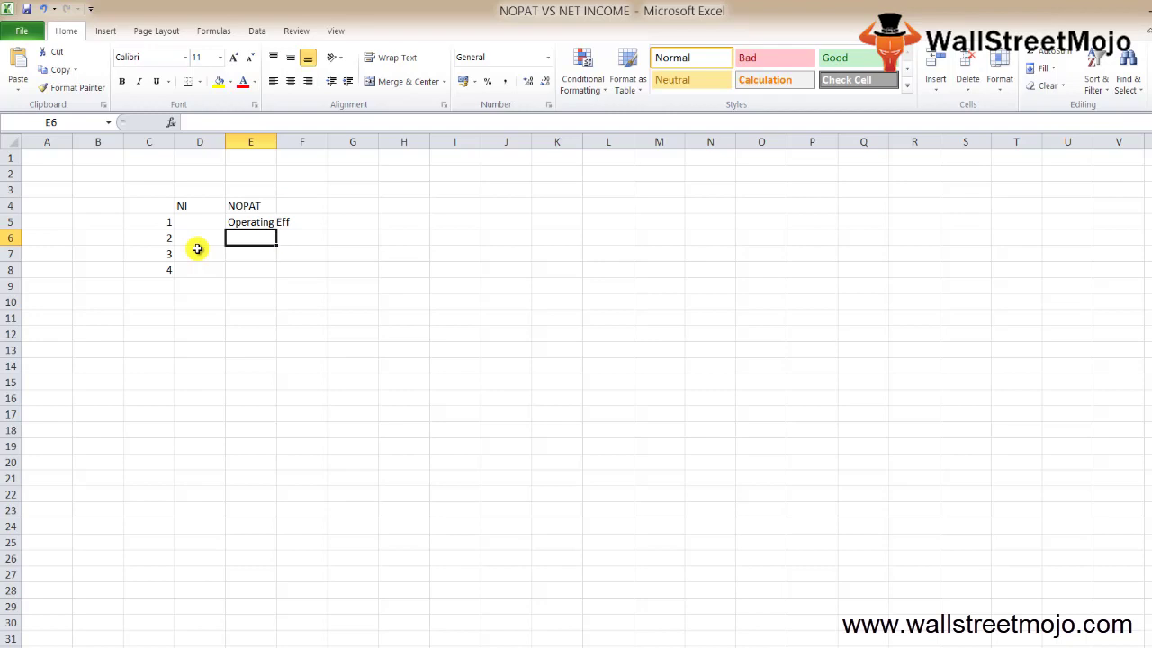
Step: Number the fifth comparison row with 5 in C9
key("Down")
key("Down")
key("Left")
key("Down")
key("Left")
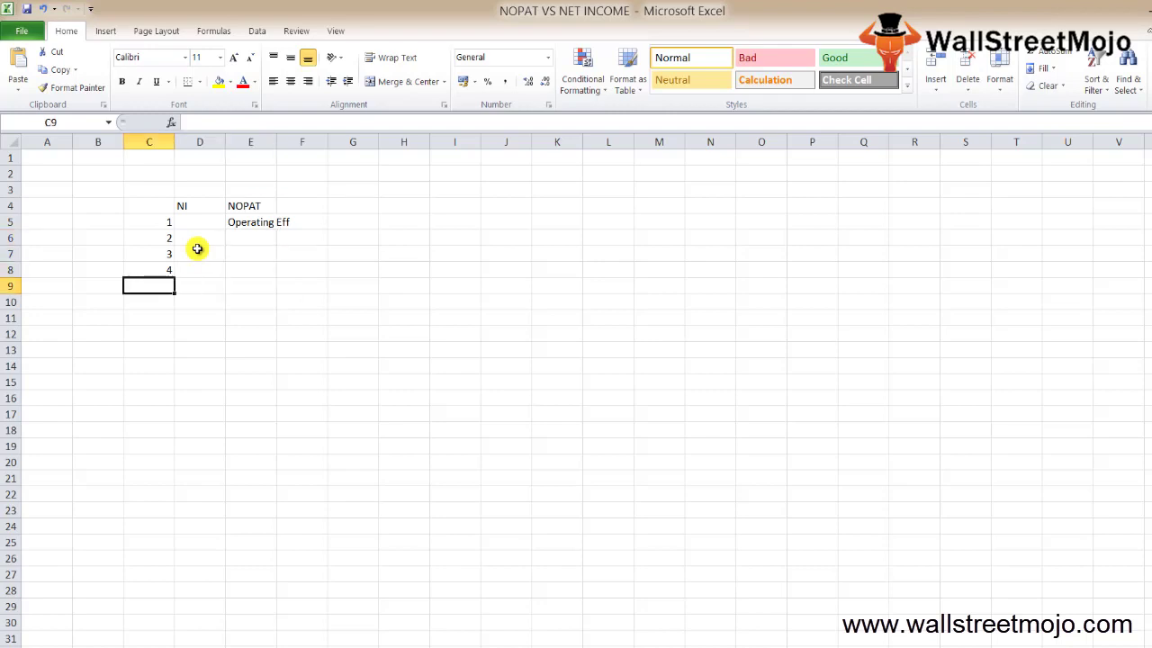
type("5")
key("Right")
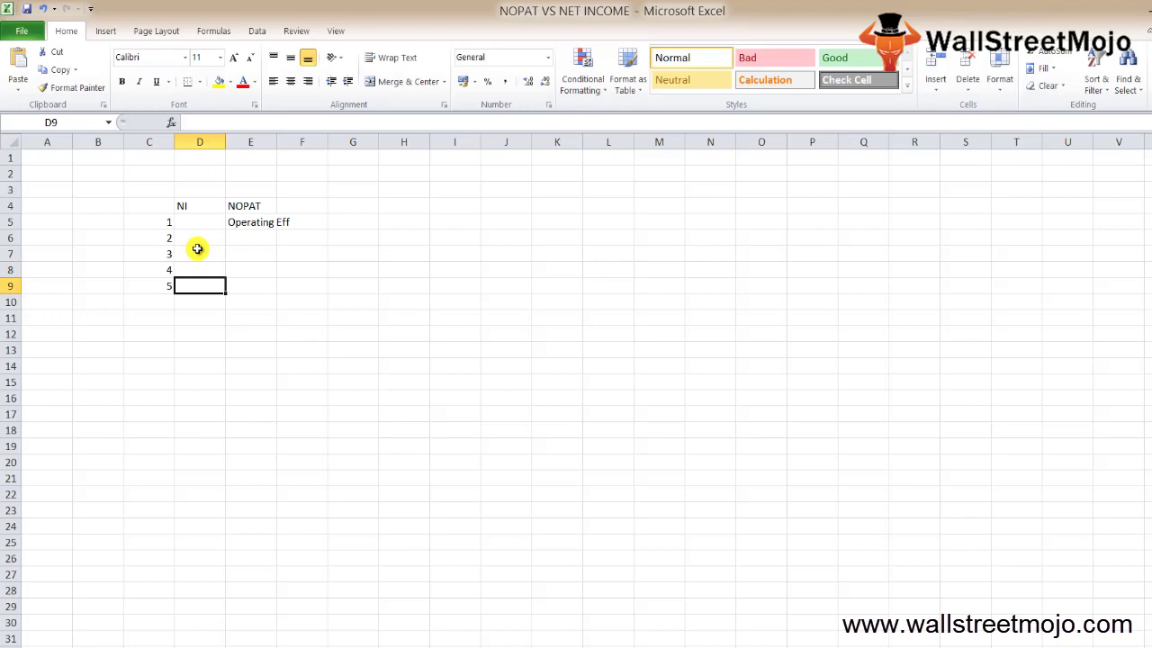
key("Up")
key("Up")
key("Up")
key("Up")
key("Up")
key("shift+Right")
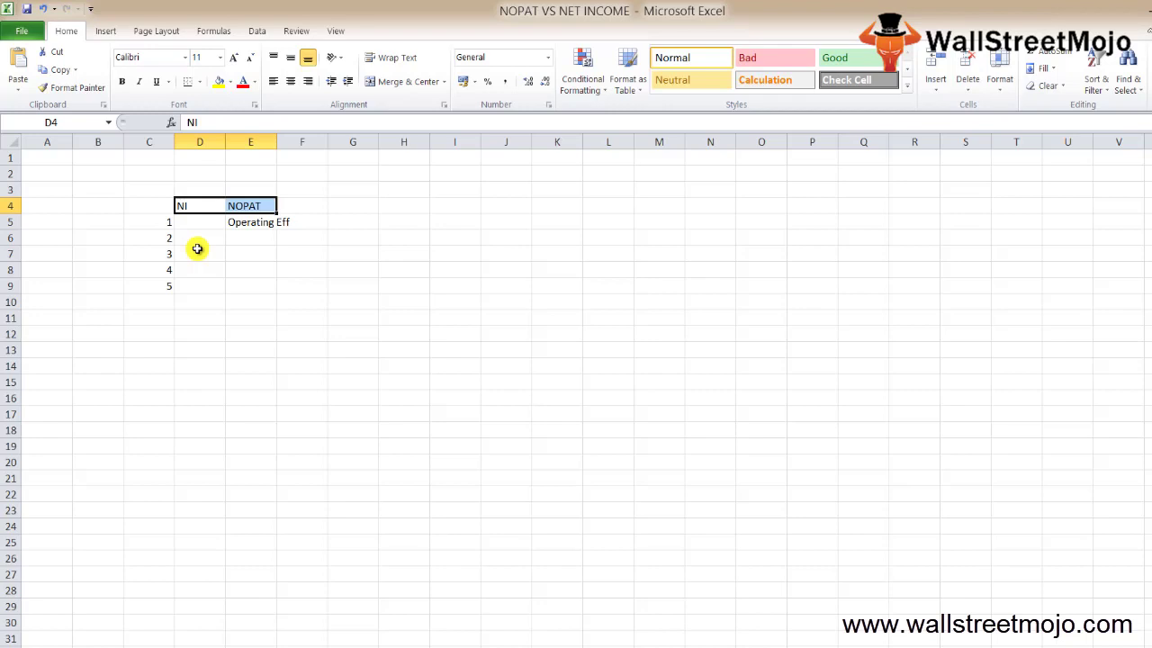
Step: Number the sixth comparison row with 6 in C10, directly below the fifth row number
key("Down")
key("Down")
key("Down")
key("Down")
key("Down")
key("Down")
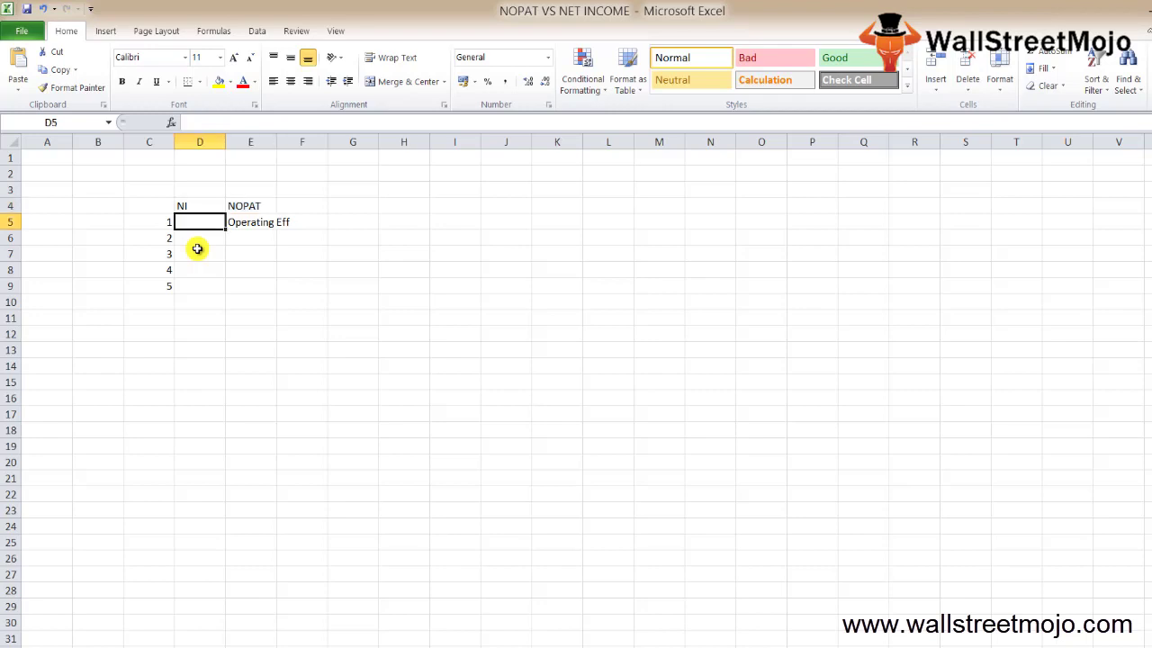
key("Down")
key("Left")
key("Up")
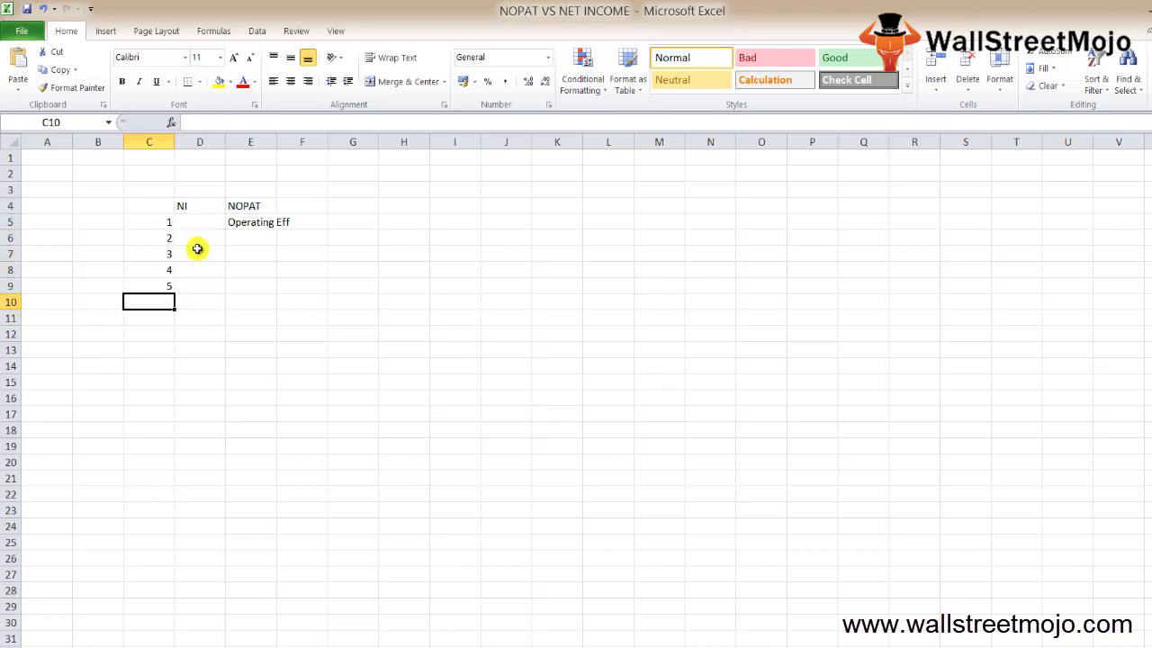
type("6")
key("Tab")
key("Right")
key("Up")
key("Up")
key("Up")
key("Up")
key("Up")
key("Up")
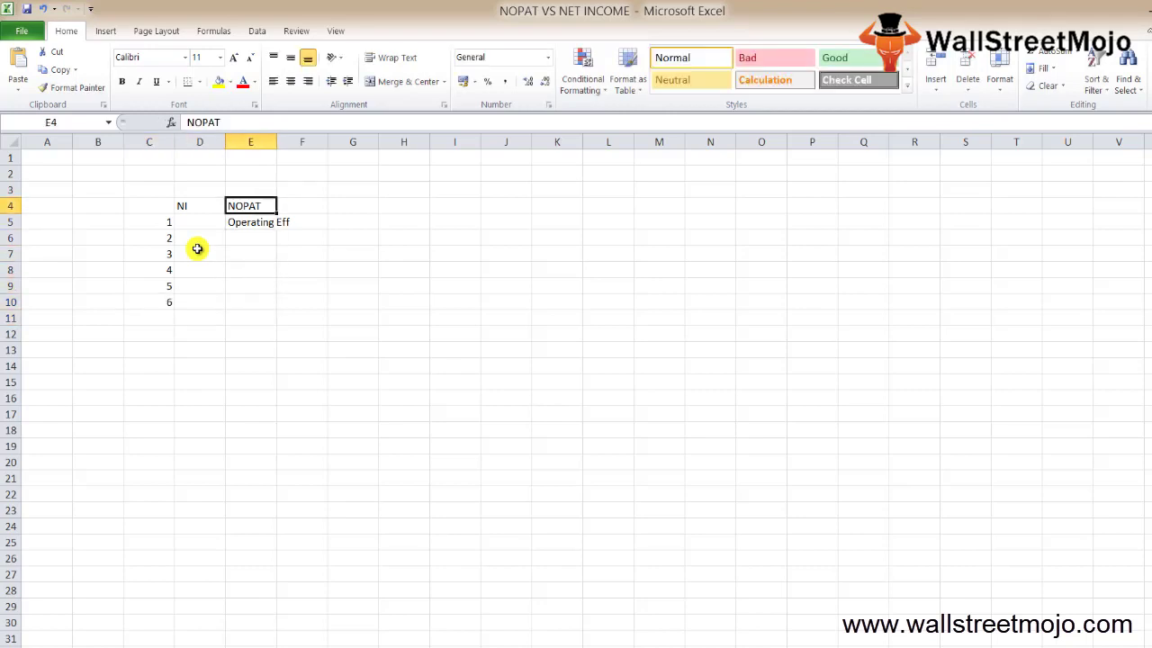
key("Left")
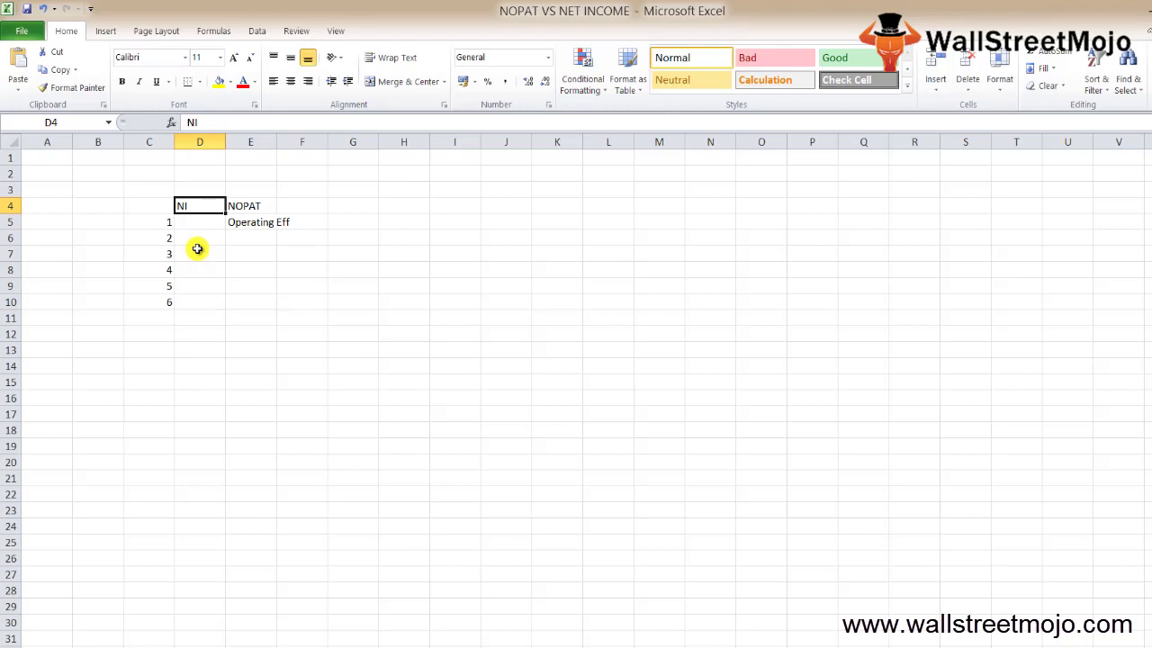
key("Down")
key("Down")
key("Down")
key("Down")
key("Down")
key("Down")
key("Down")
key("Down")
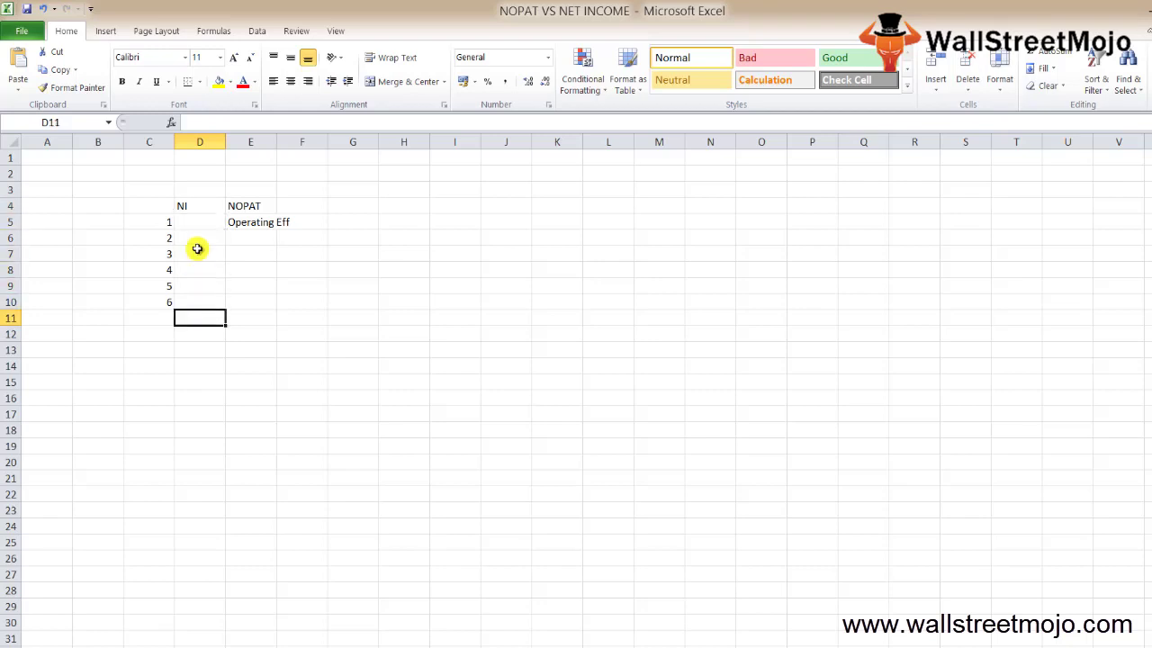
key("Right")
key("Down")
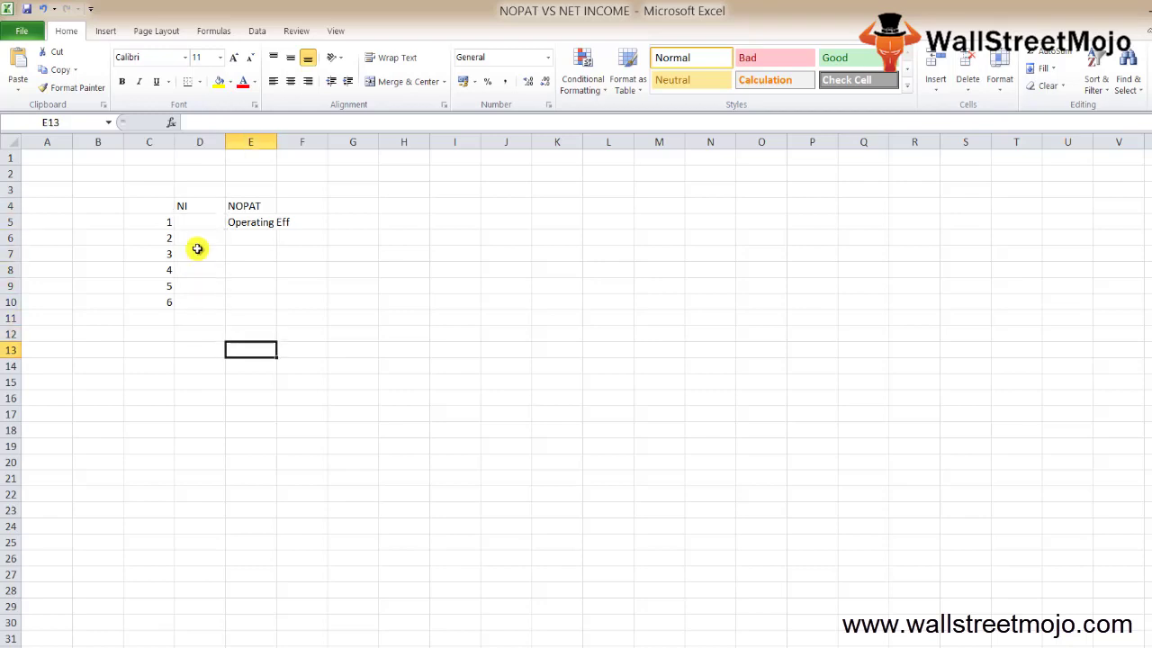